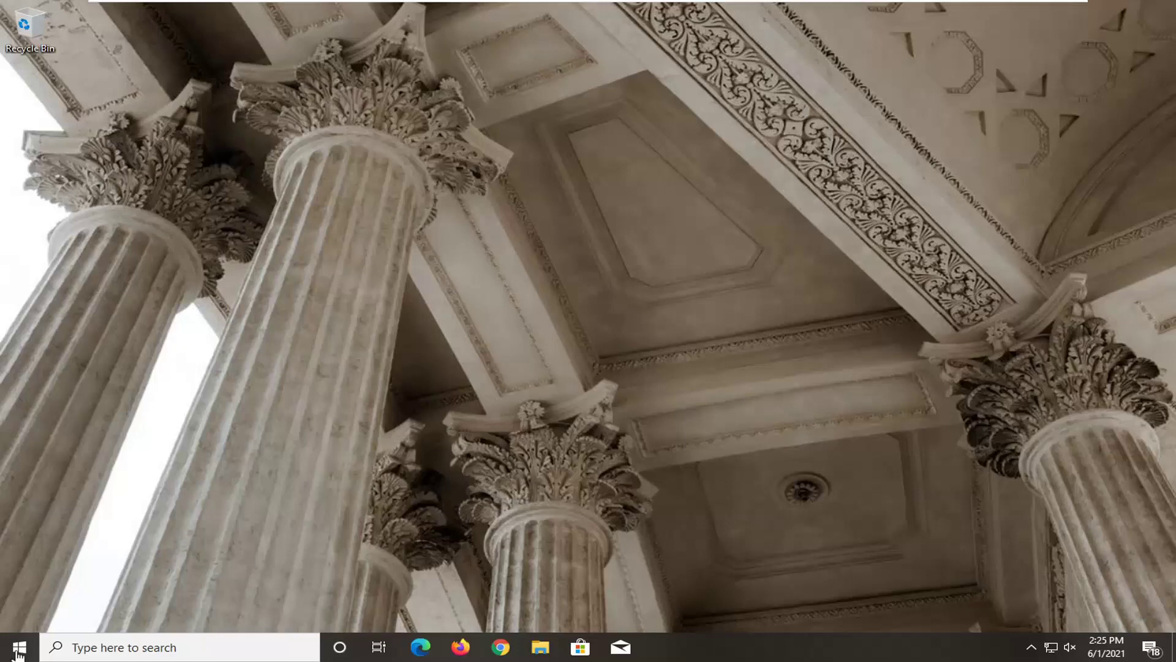
From Settings > System > Display, view Display 1's advanced info: 1440 × 900 at 60.000 Hz
left_click(18, 648)
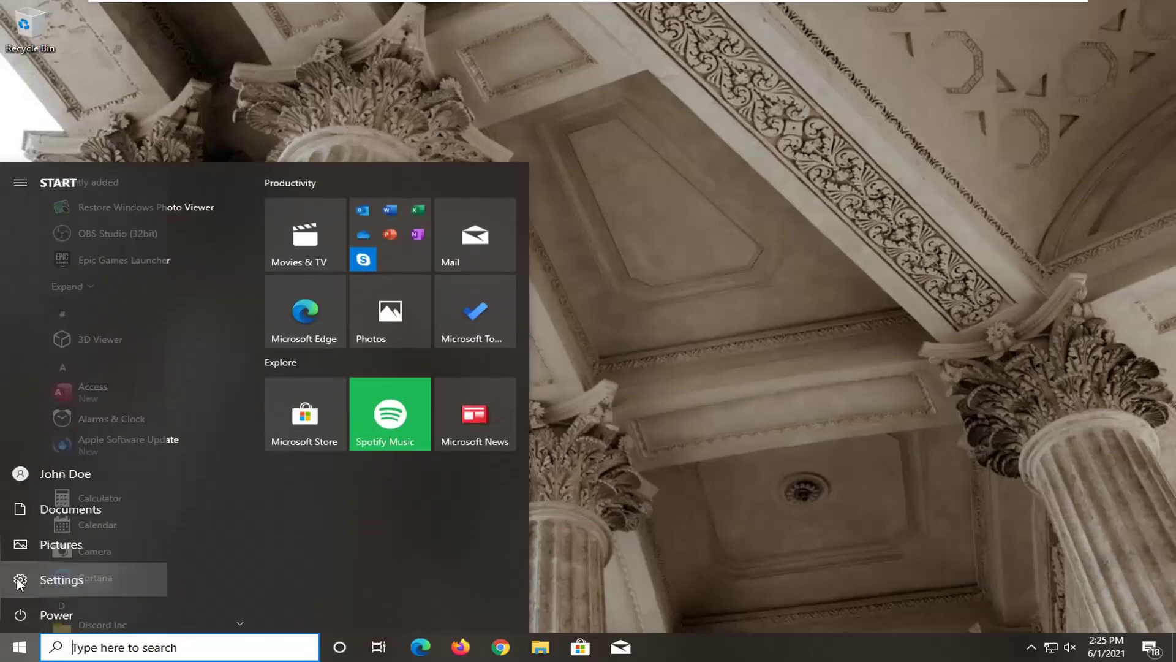
left_click(74, 587)
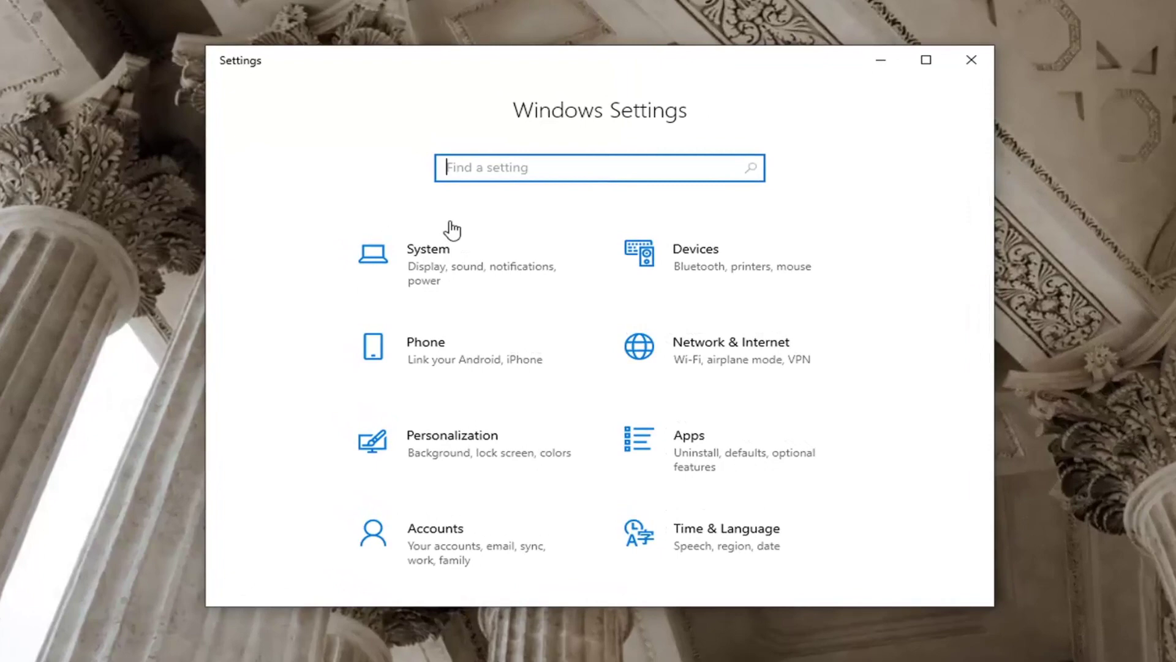
left_click(420, 279)
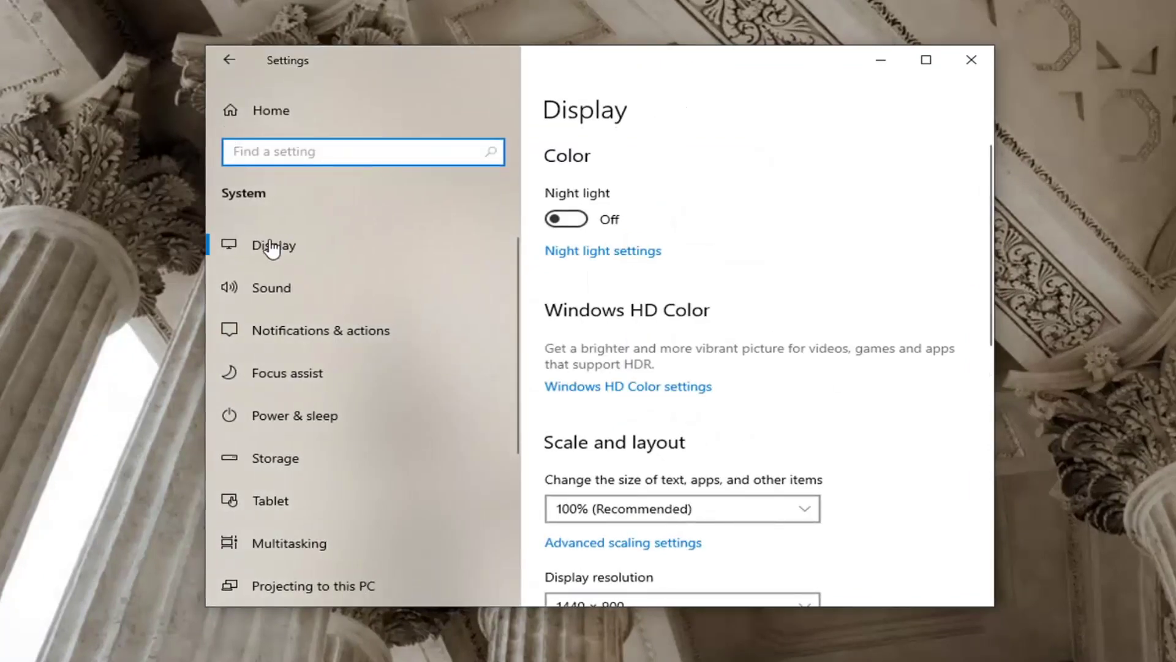
left_click(277, 247)
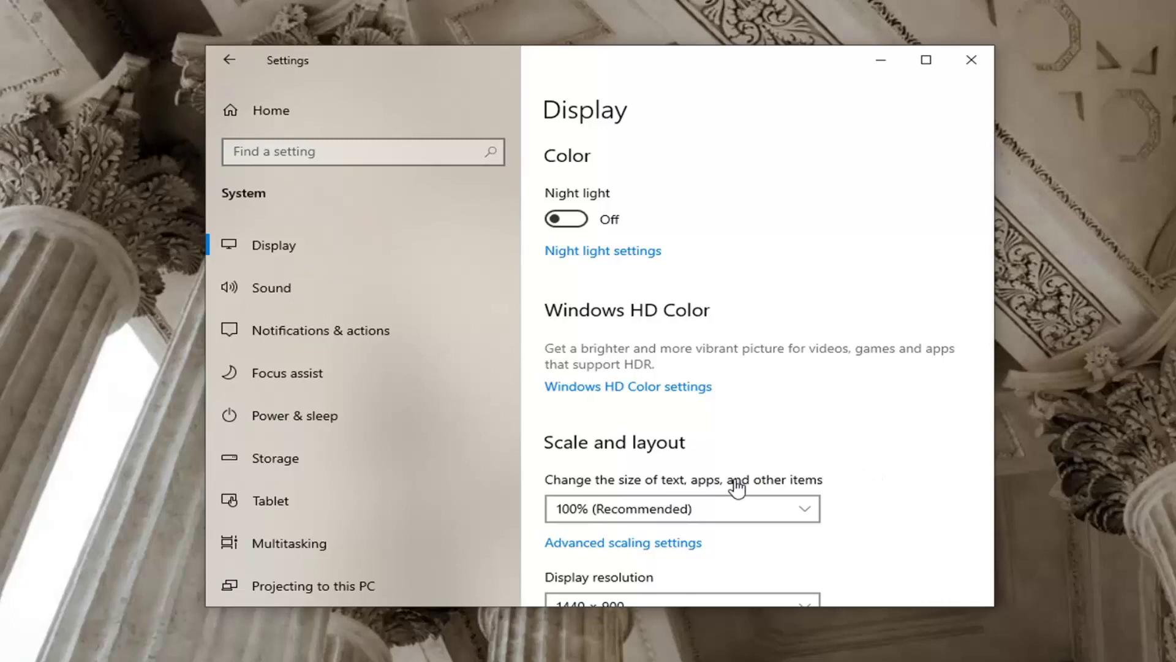
scroll(759, 453, "down", 1)
scroll(759, 453, "down", 10)
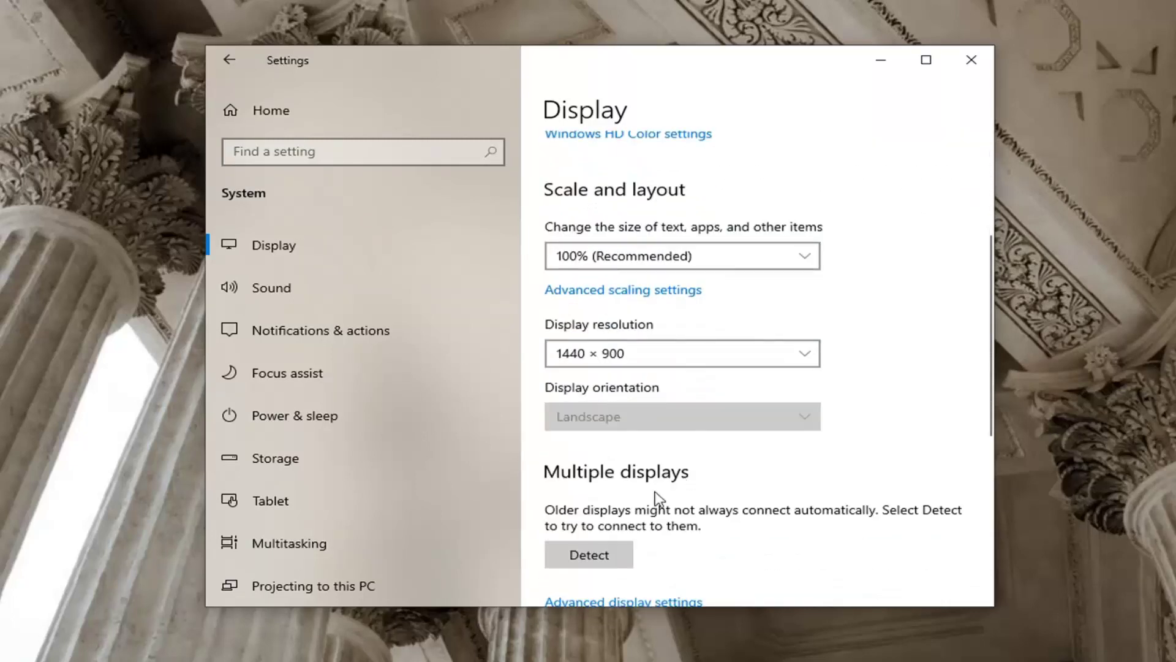
left_click(617, 436)
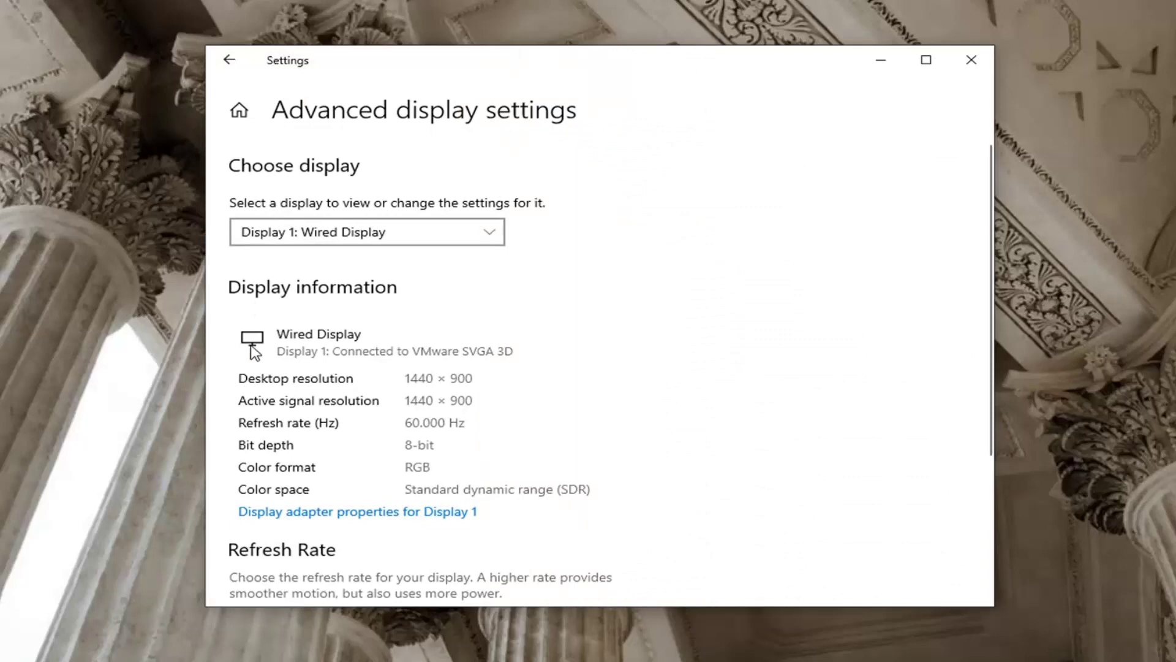
Minimize Settings and launch Device Manager from a Start menu search
left_click(882, 60)
key("super")
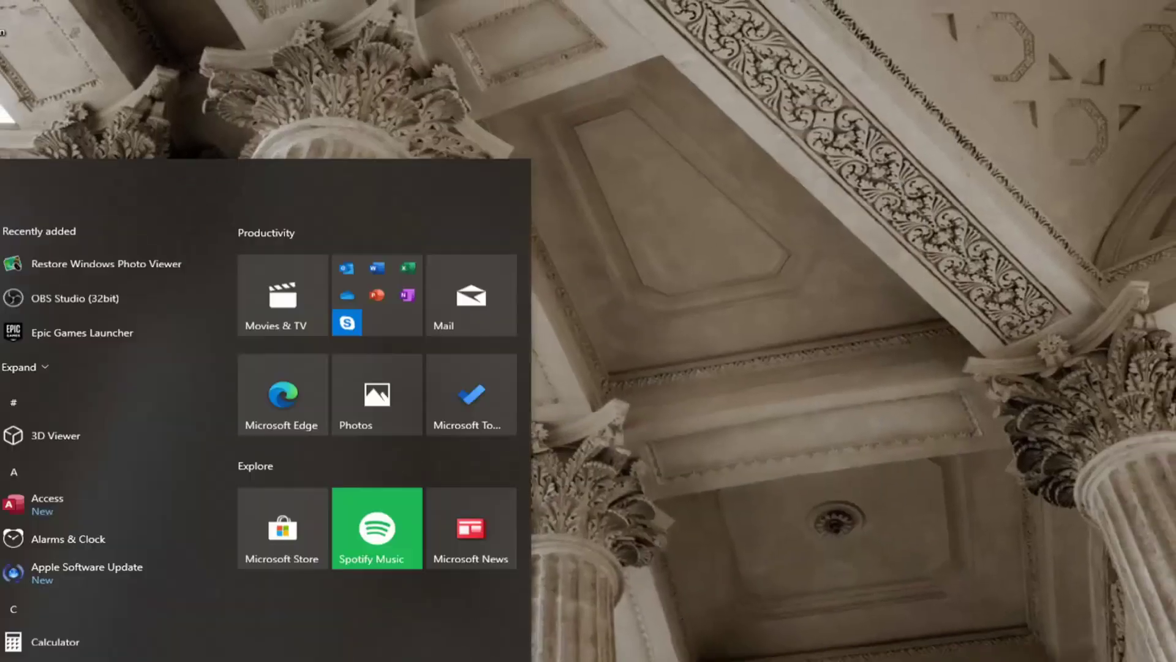
type("device ")
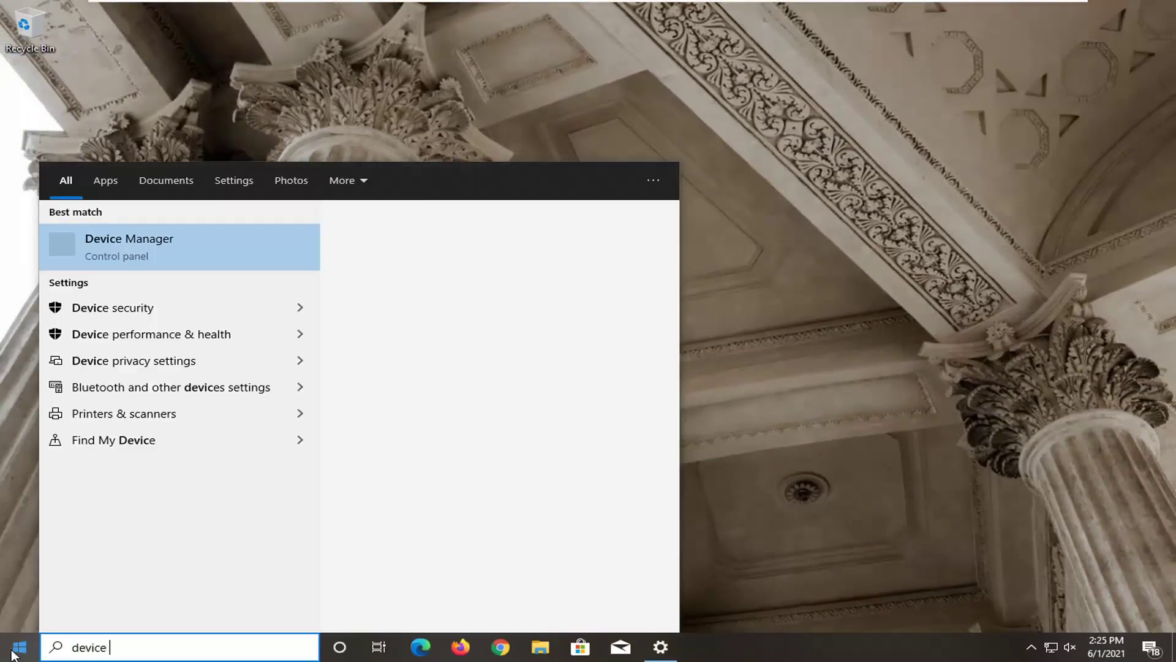
type("manager")
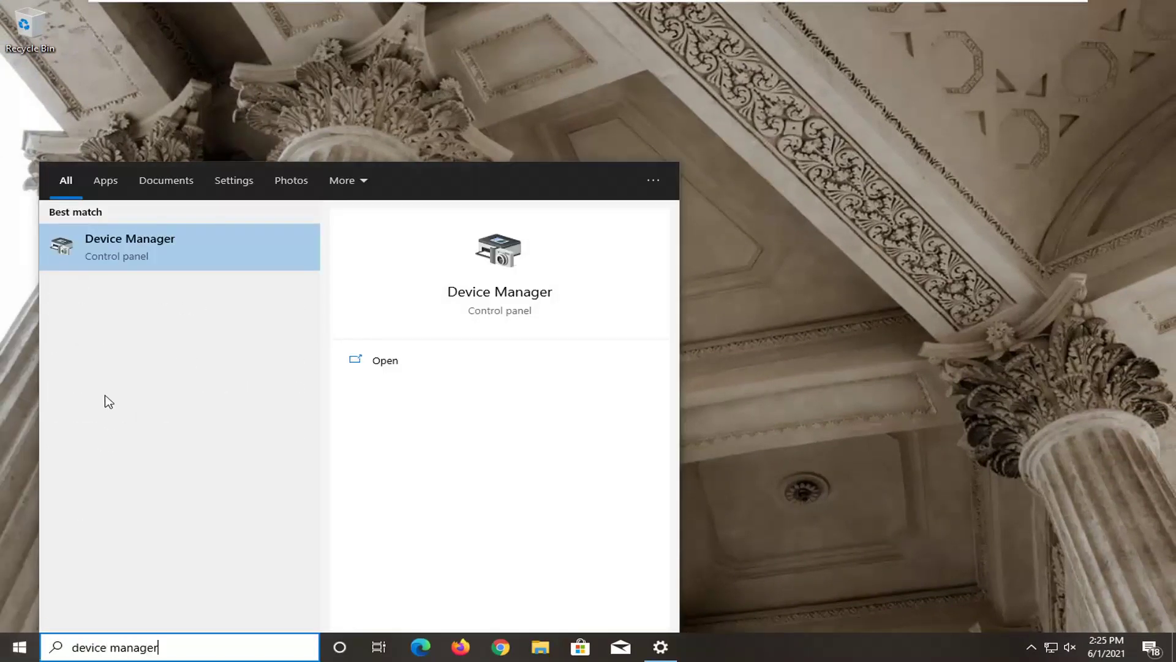
left_click(129, 243)
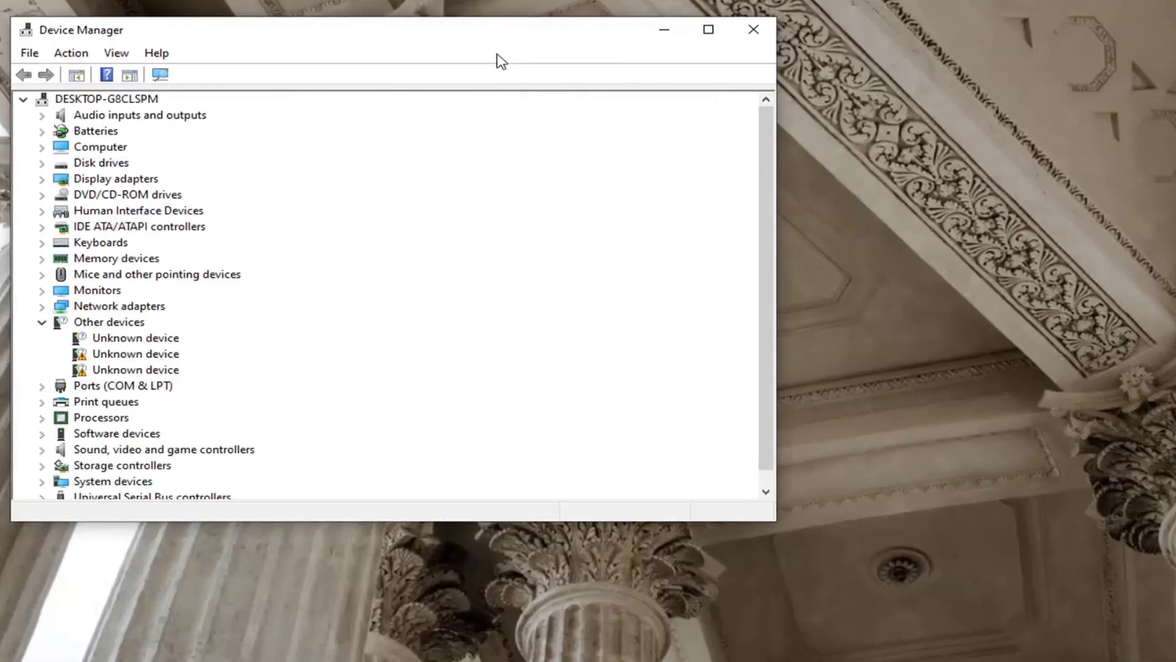
left_click_drag(484, 42, 712, 94)
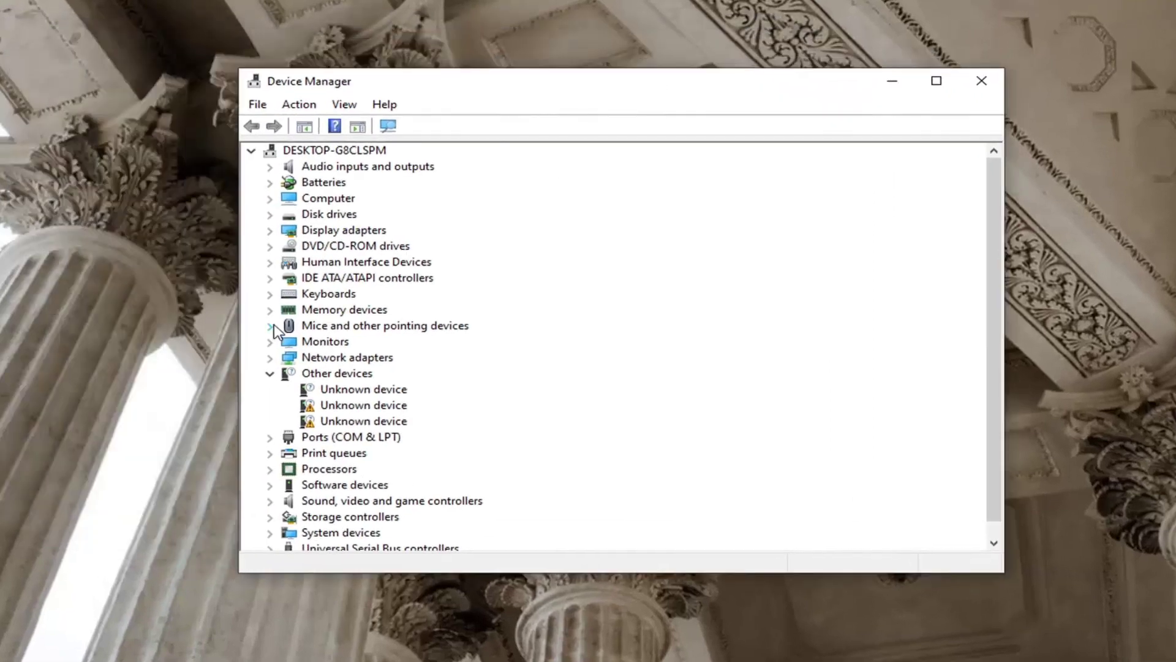
Expand Display adapters and bring up the context menu for VMware SVGA 3D
left_click(269, 374)
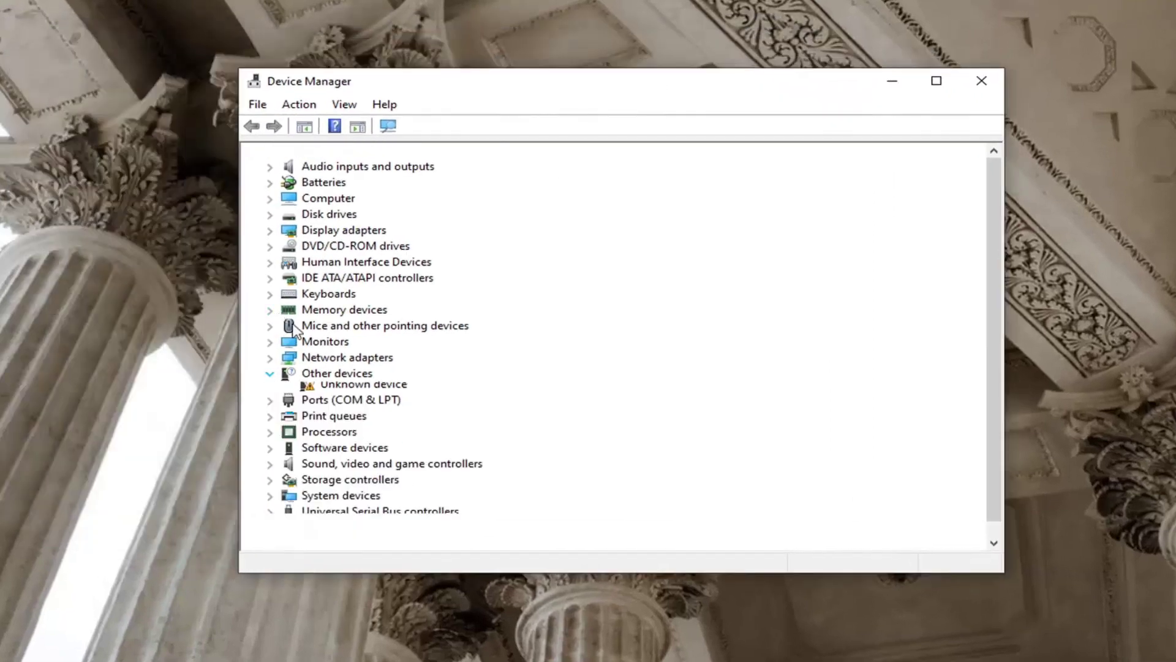
left_click(334, 233)
double_click(334, 232)
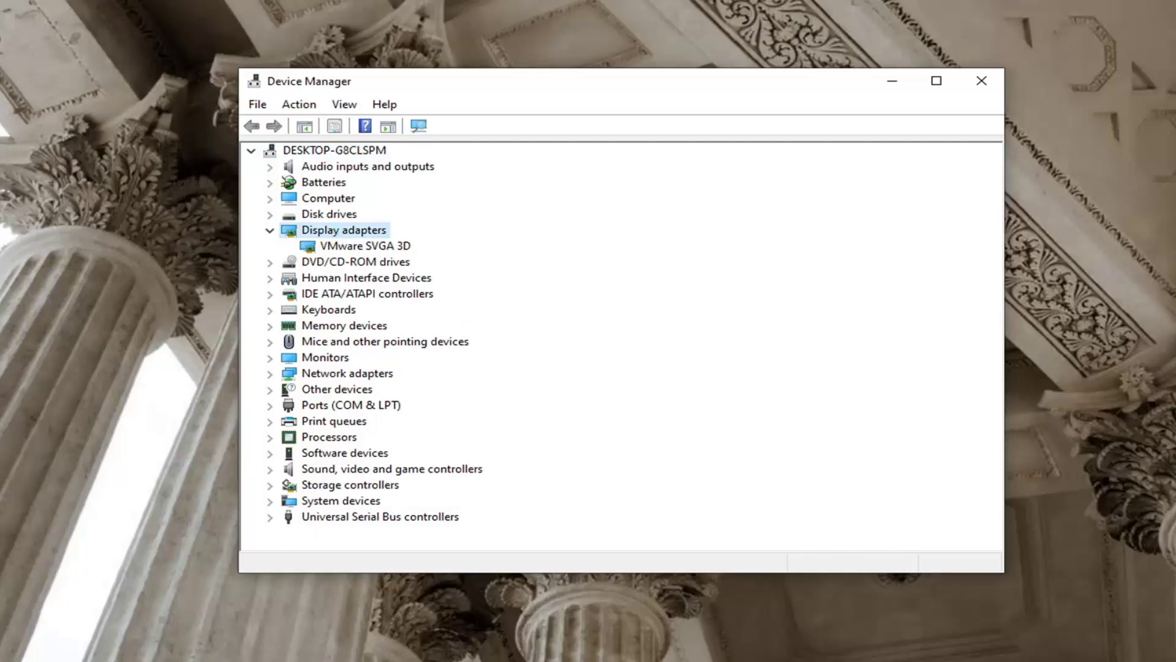
right_click(366, 247)
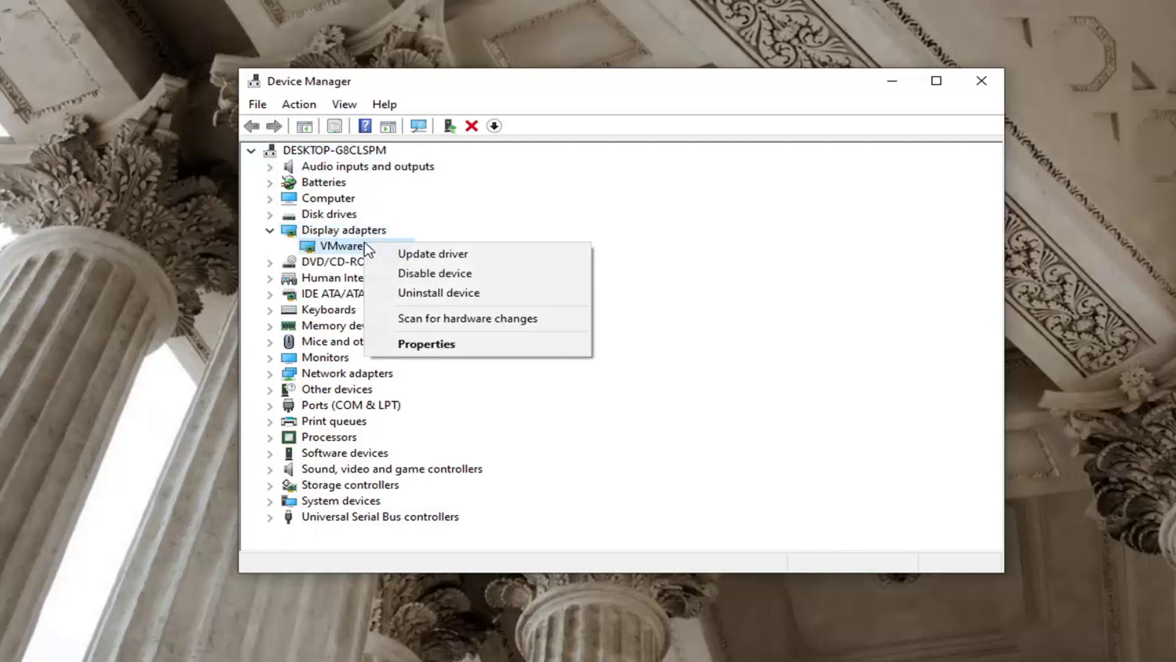
Reinstall the VMware SVGA 3D driver, choosing it from the computer's list of compatible drivers
left_click(414, 254)
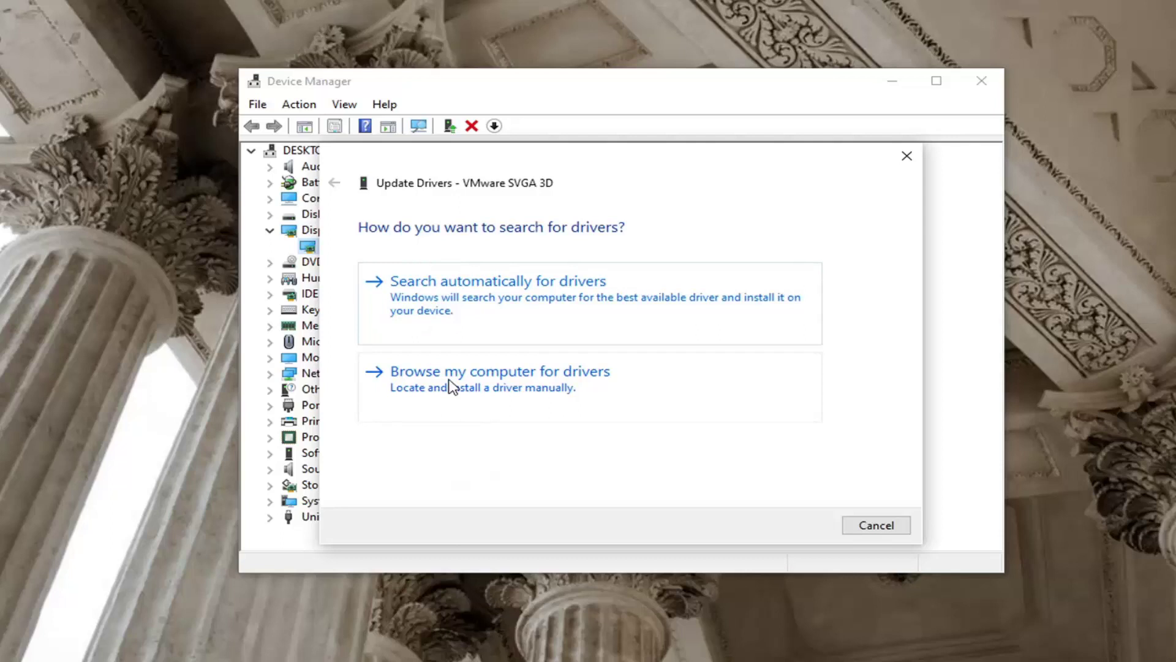
left_click(488, 388)
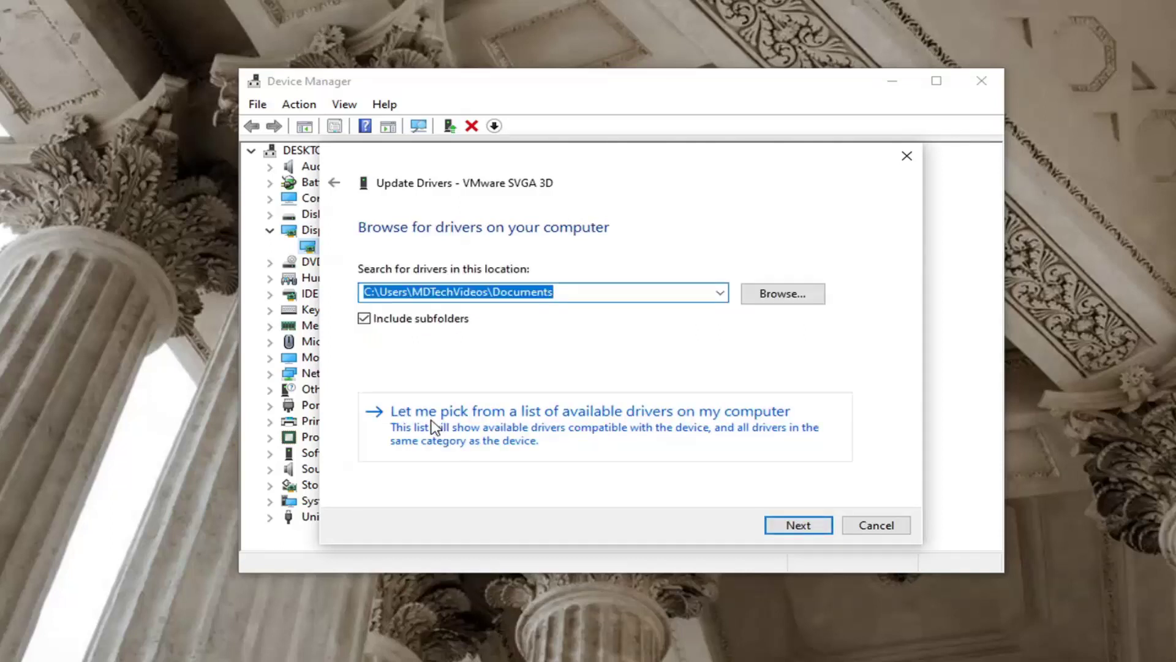
left_click(663, 415)
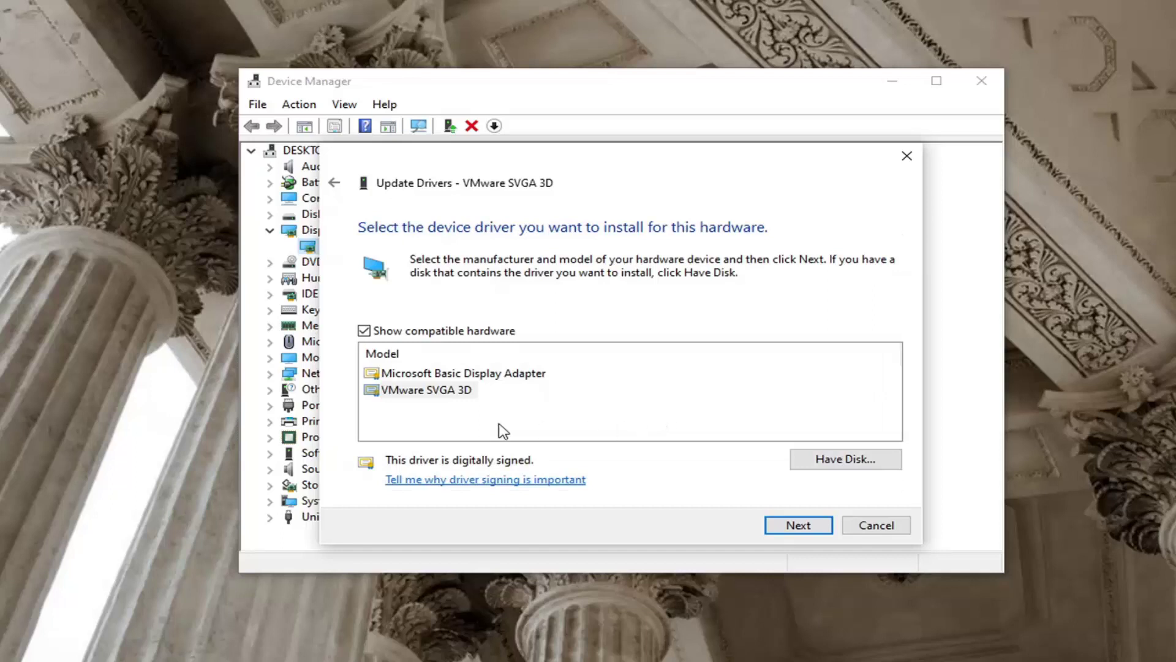
left_click(427, 395)
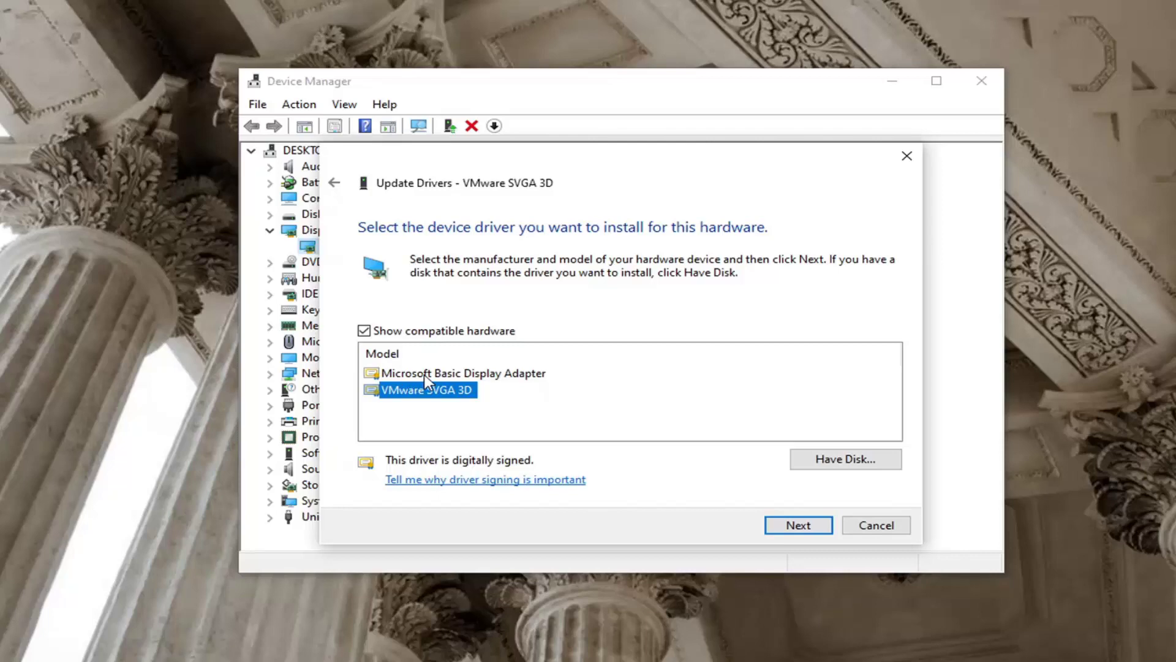
left_click(506, 375)
left_click(422, 395)
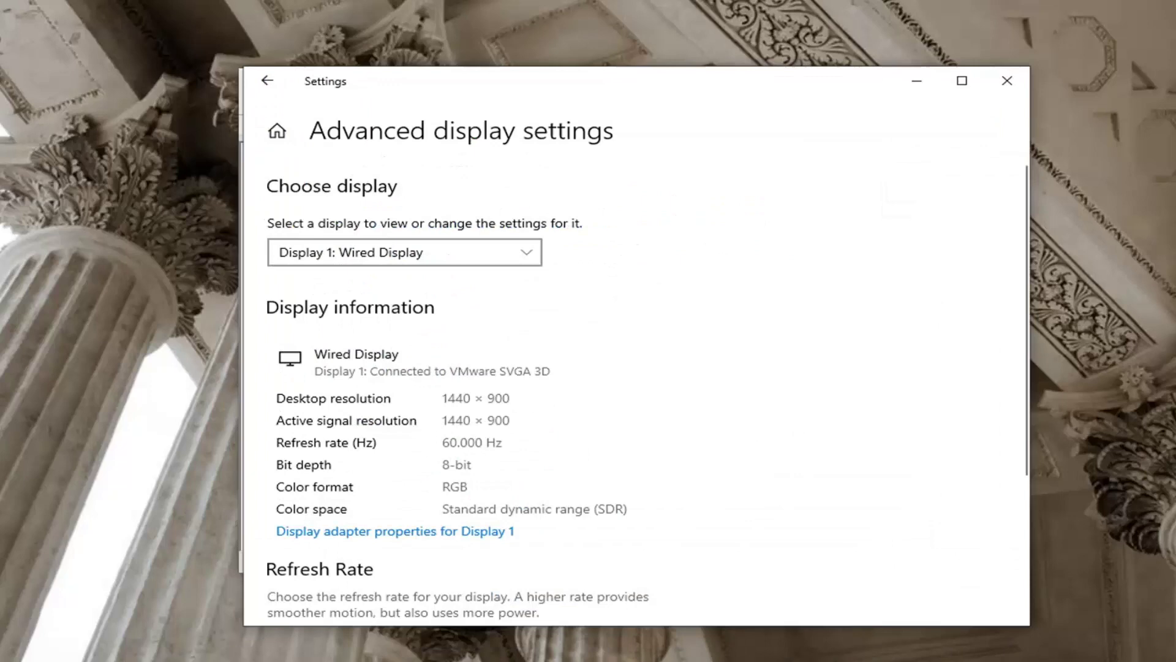
left_click(932, 82)
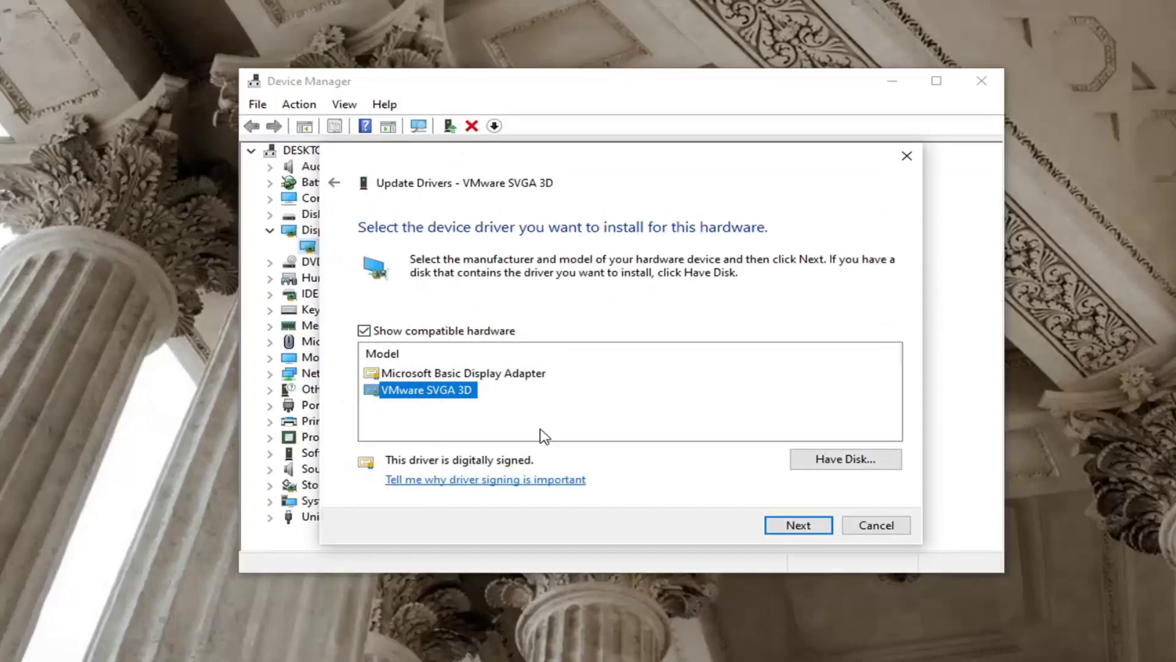
left_click(773, 525)
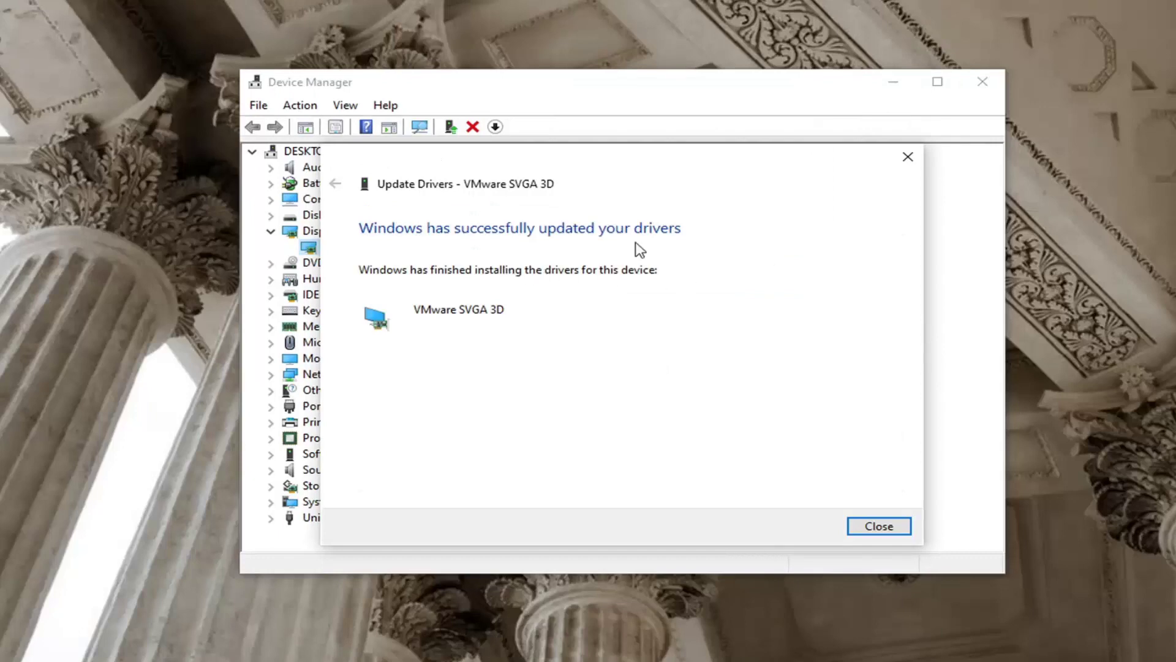
left_click(866, 526)
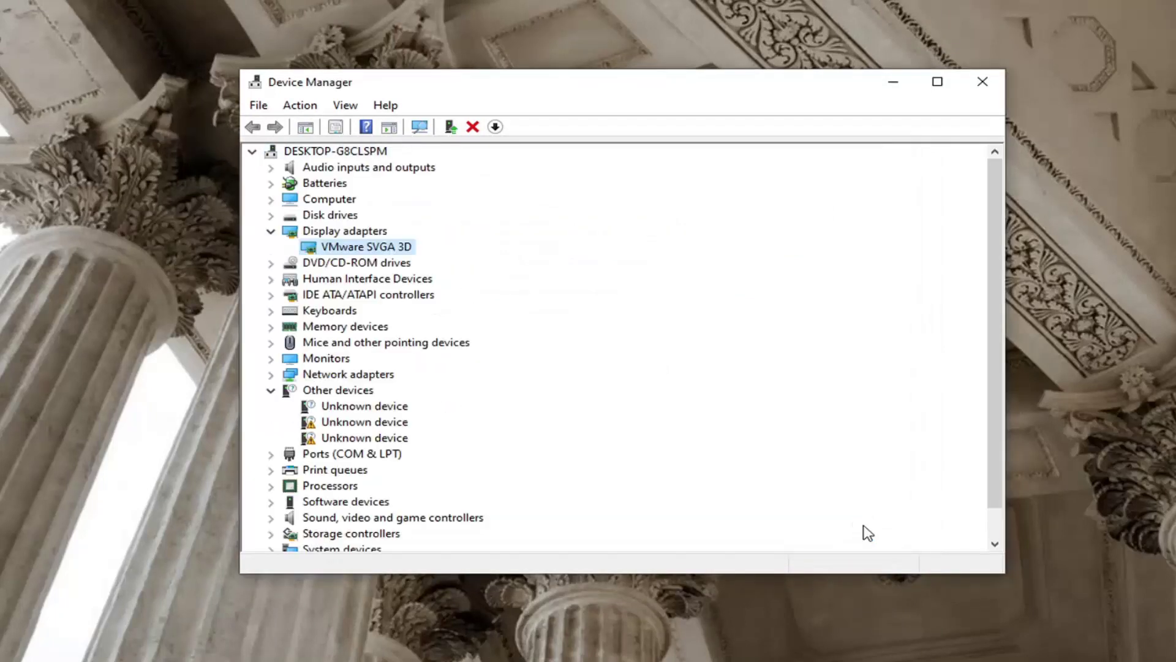
Close the adapter properties dialog and return to the Settings home page
left_click(800, 129)
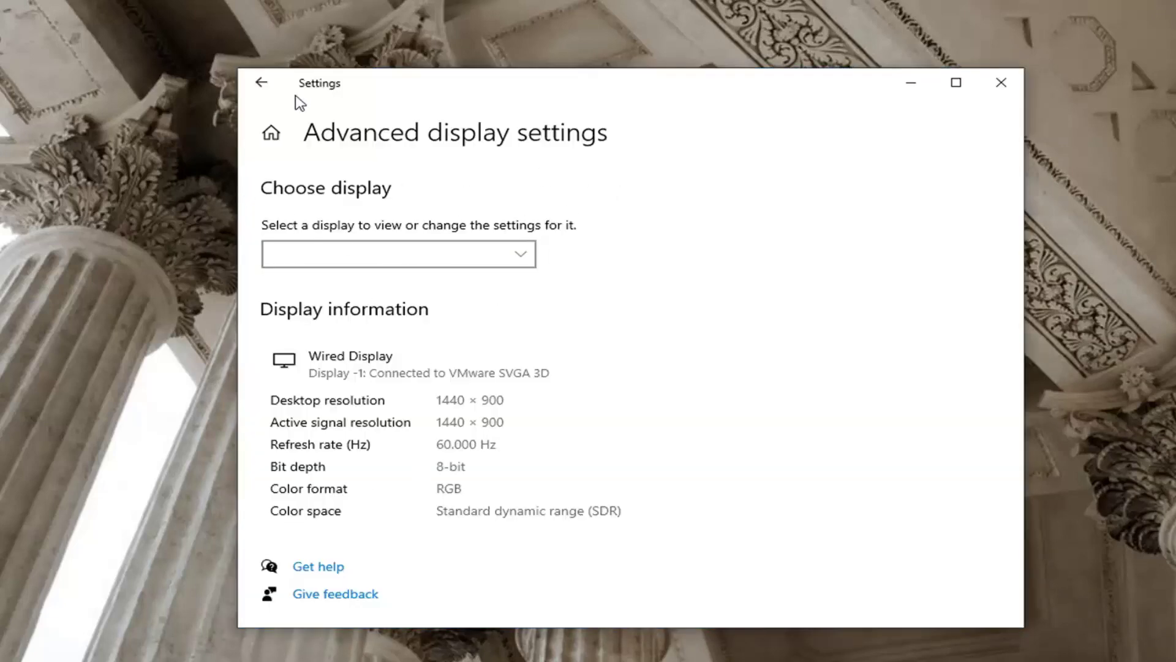
left_click(252, 80)
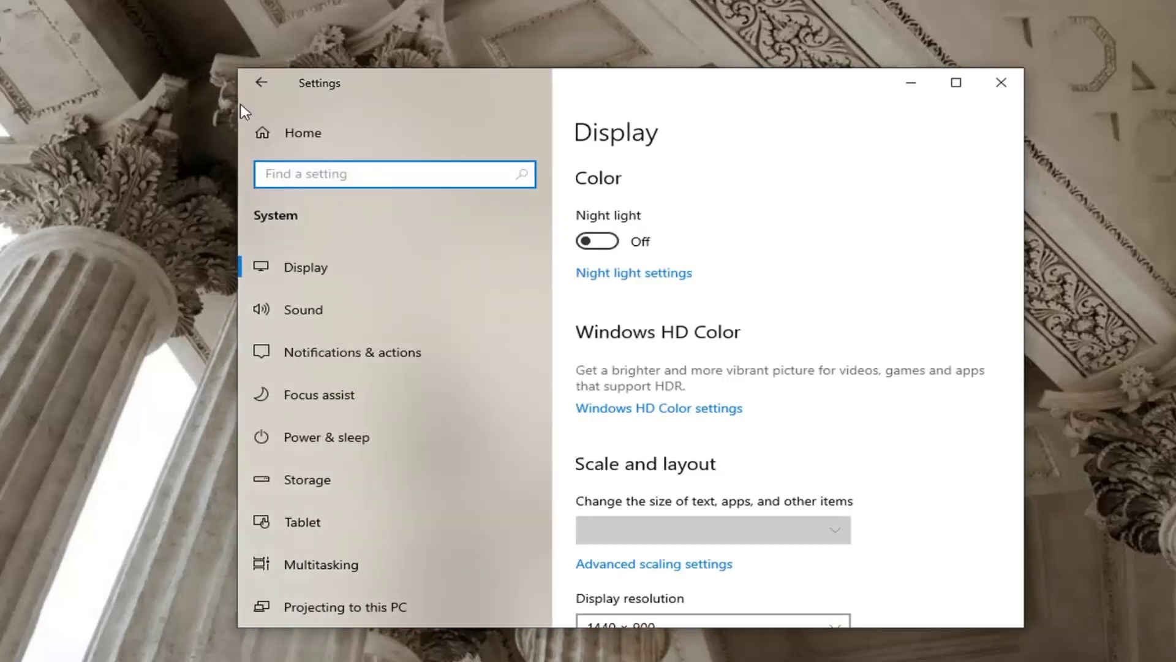
left_click(262, 82)
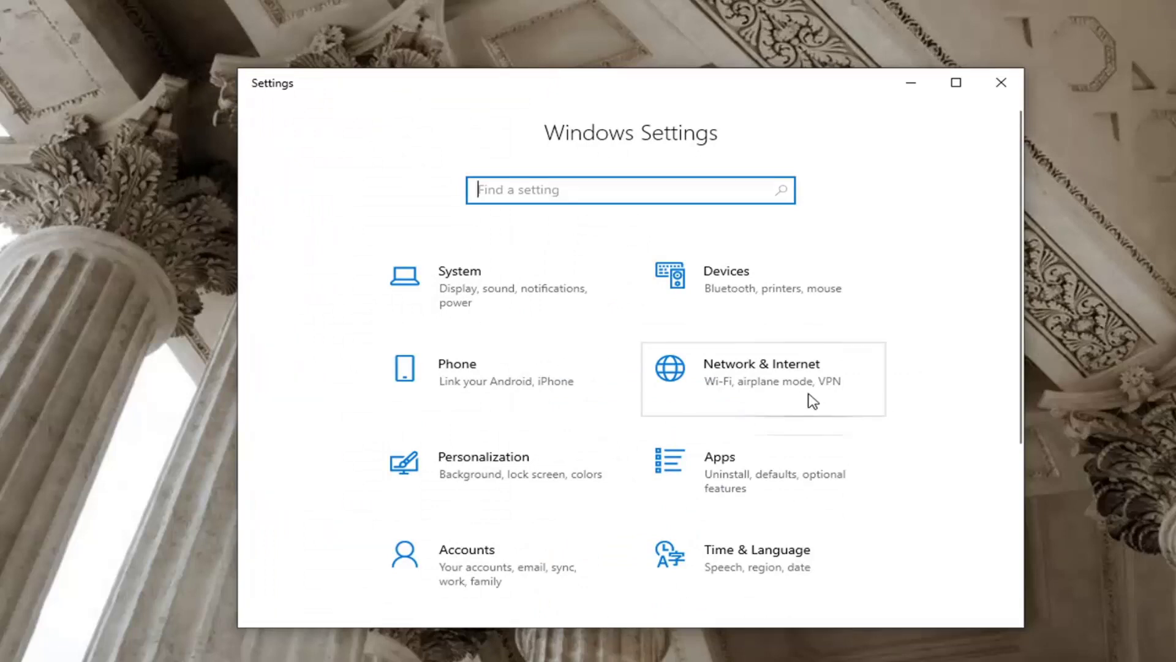
scroll(882, 346, "down", 1)
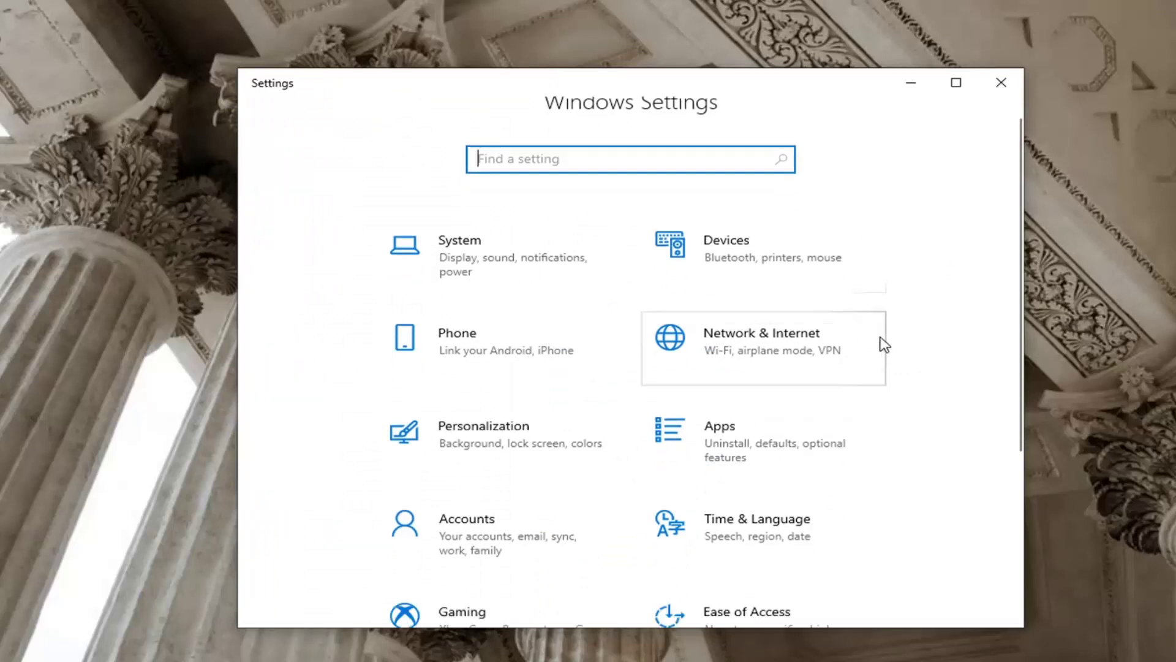
scroll(882, 344, "down", 3)
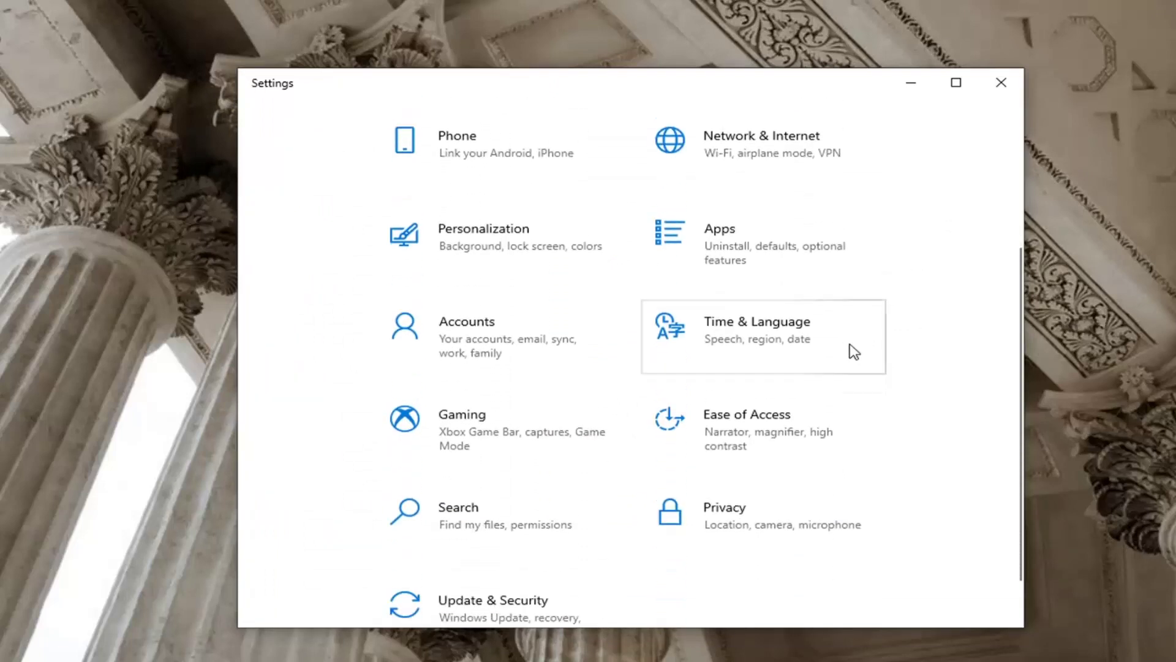
Go via Ease of Access Display to the System Display page showing 100% scaling
left_click(766, 438)
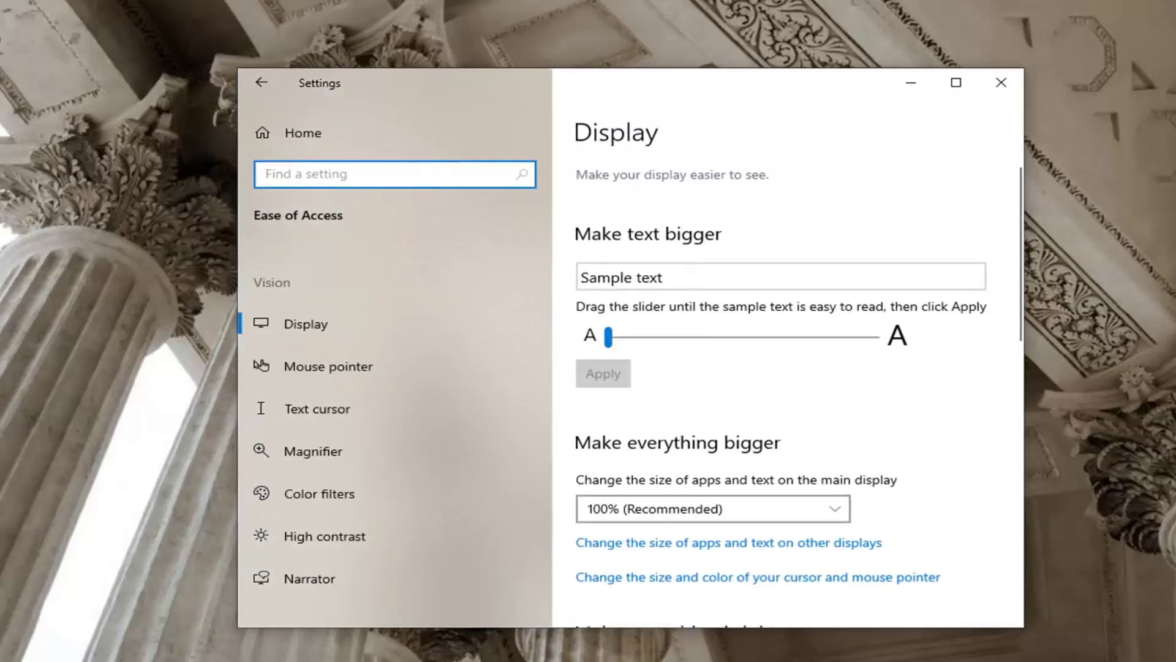
left_click(341, 333)
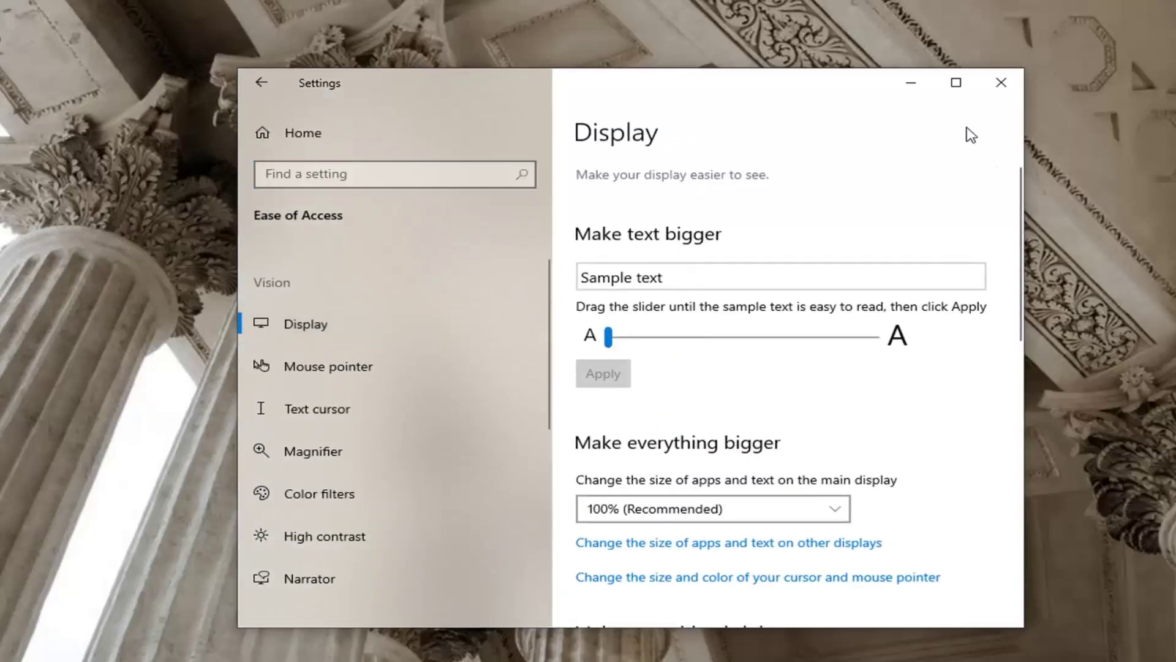
scroll(809, 300, "down", 3)
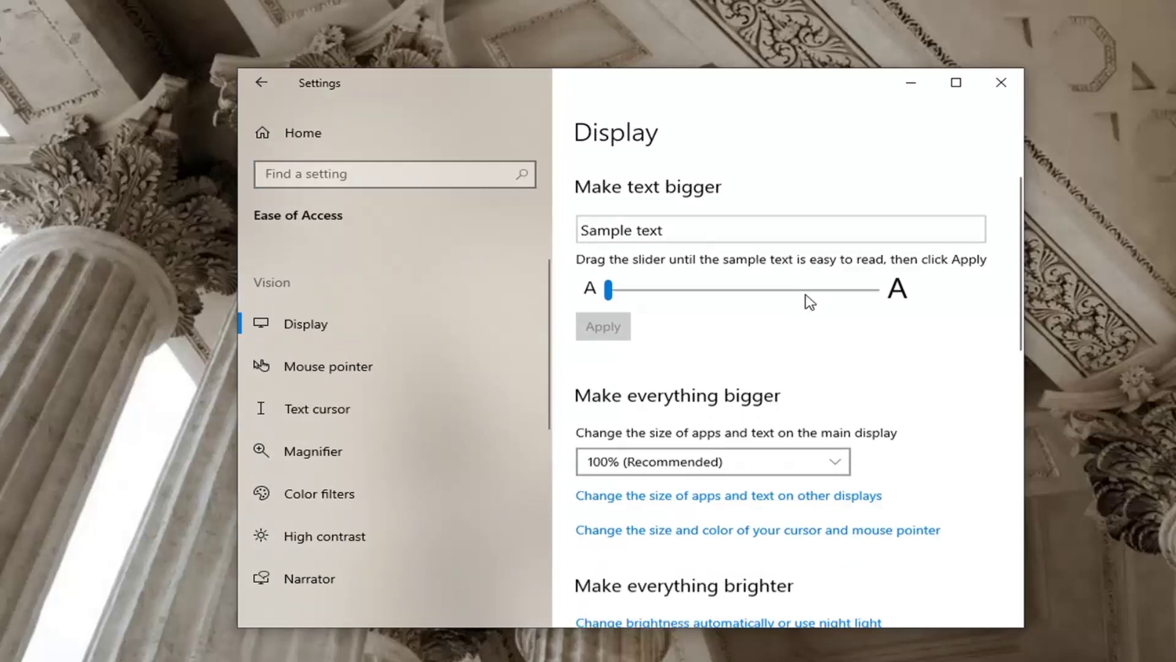
scroll(943, 359, "down", 12)
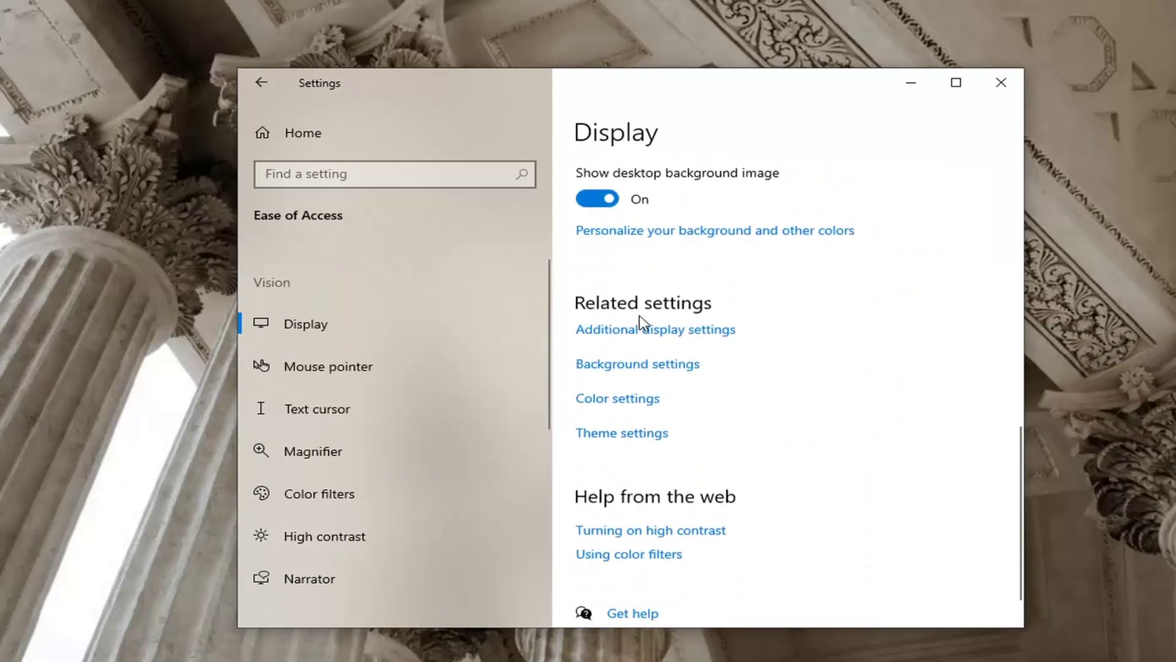
left_click(641, 334)
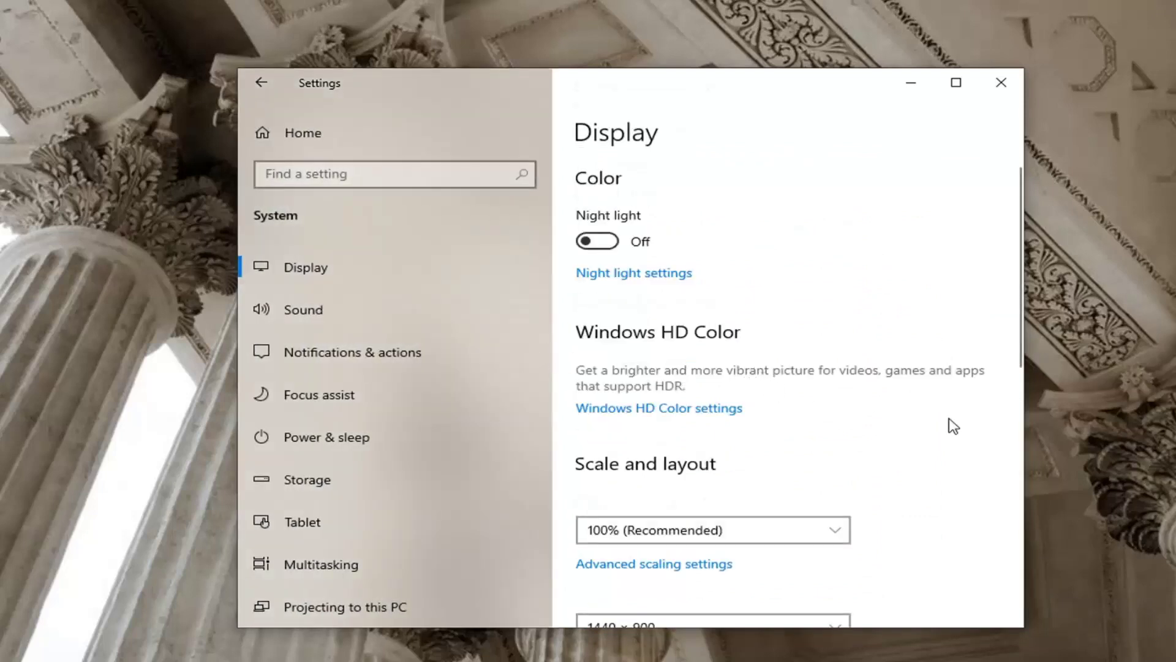
scroll(953, 425, "down", 4)
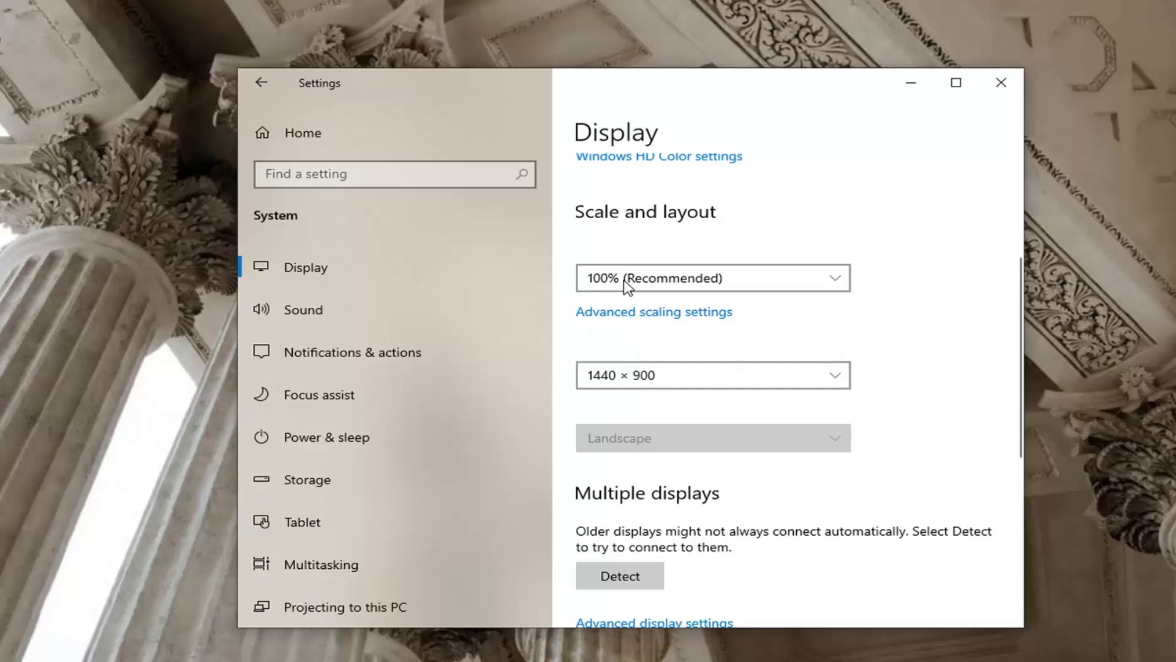
left_click(627, 285)
left_click(652, 248)
left_click(667, 278)
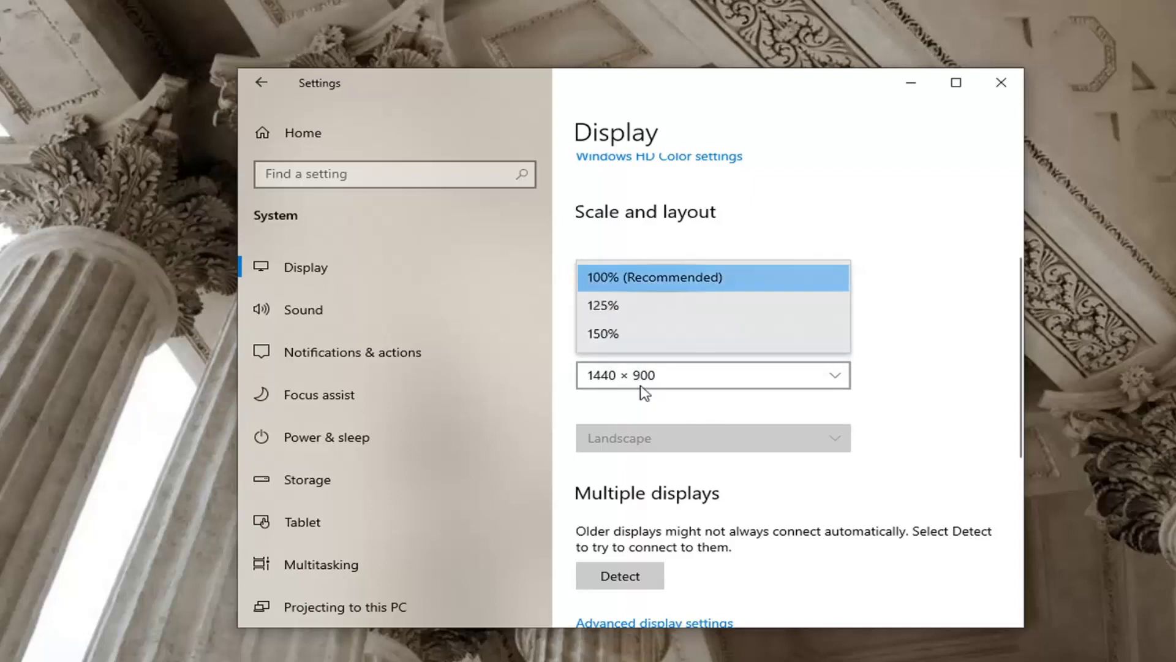
left_click(980, 270)
left_click(751, 380)
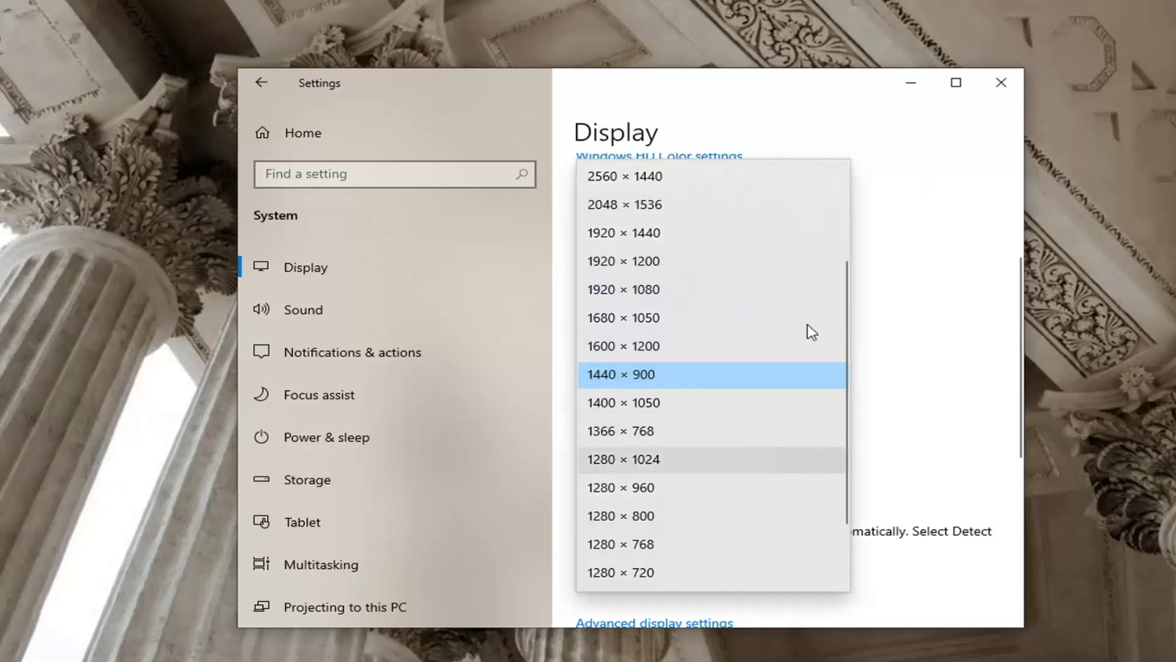
left_click(754, 381)
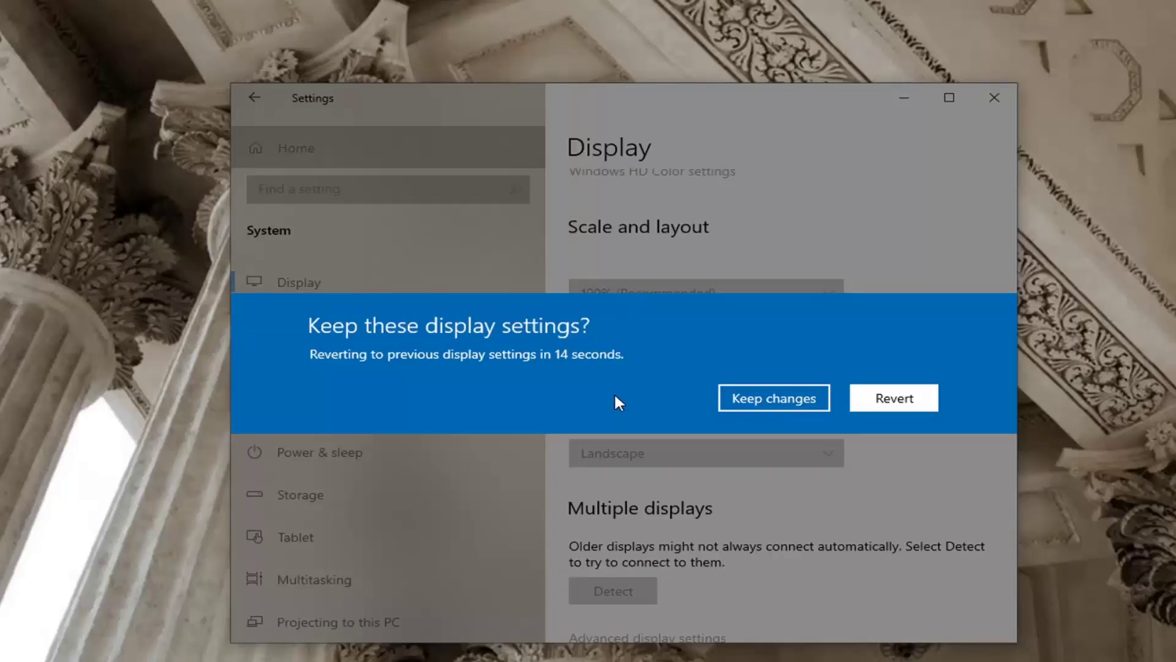
key("Return")
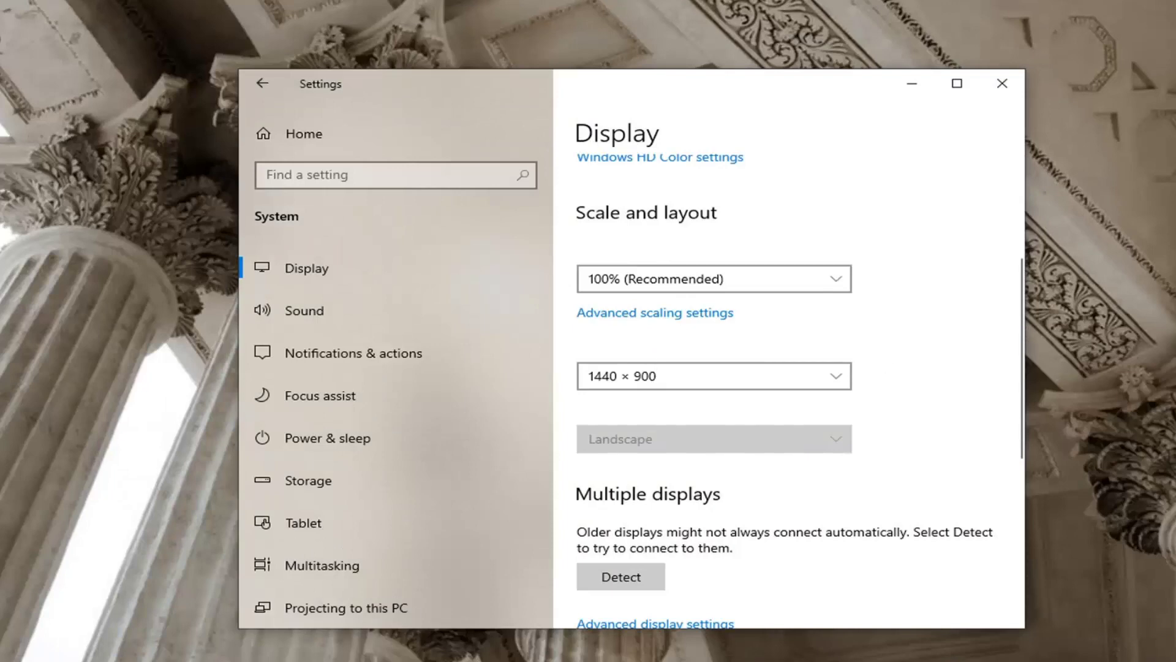
scroll(834, 376, "down", 2)
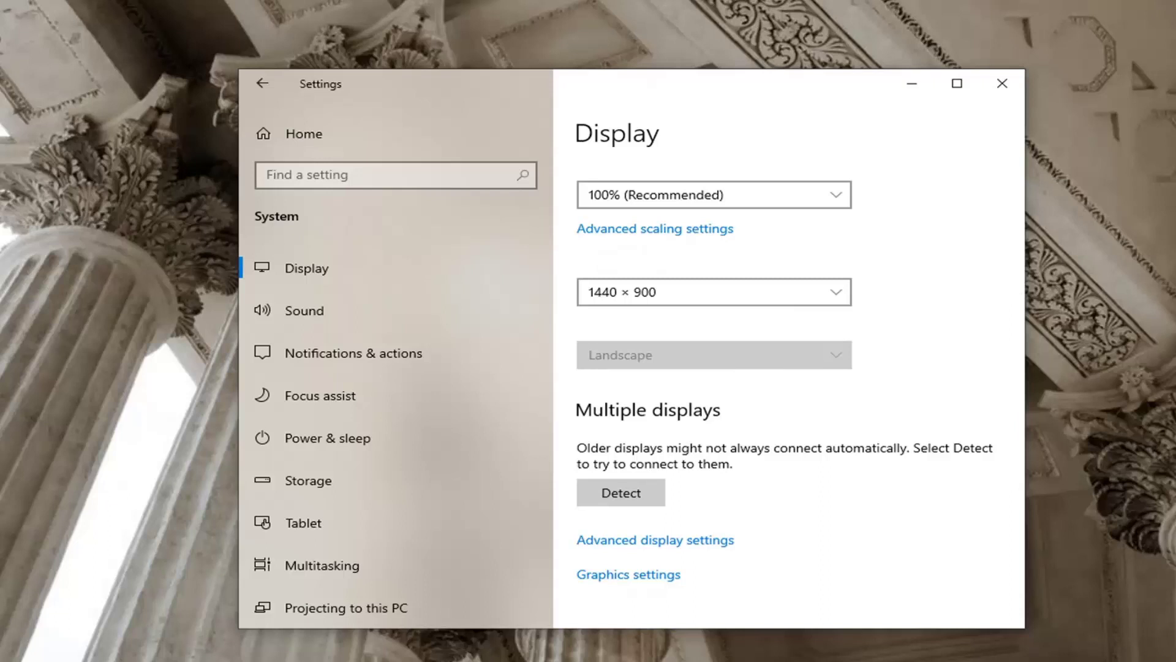
left_click(621, 494)
Open the display adapter properties for Display 1 from Advanced display settings
scroll(724, 415, "down", 2)
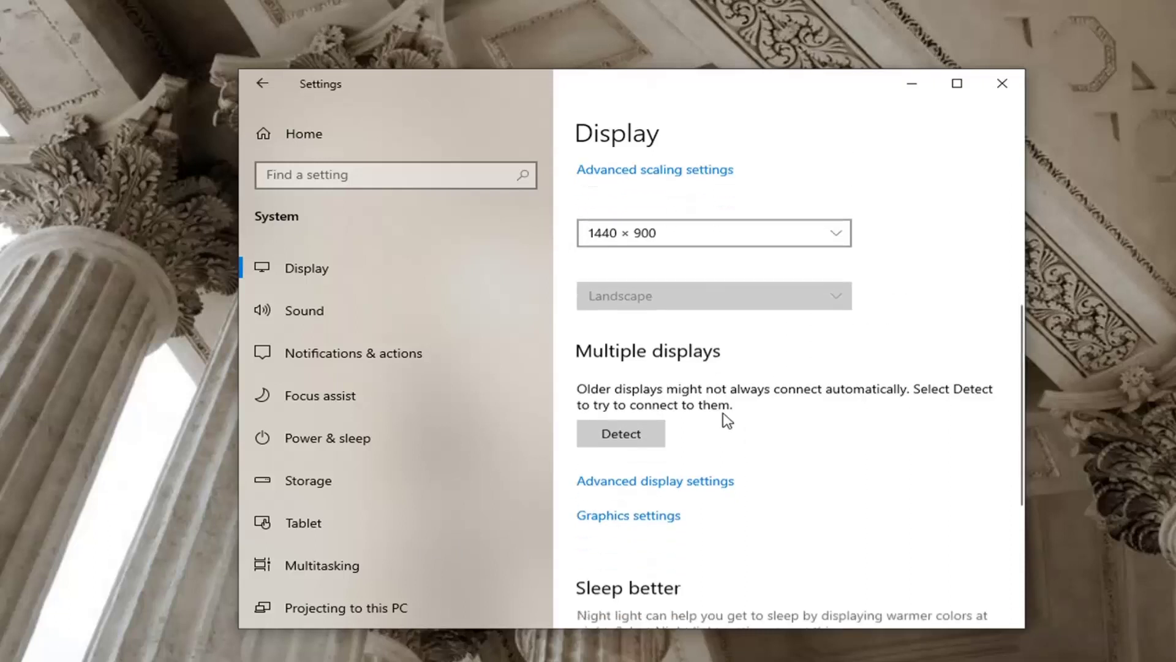
left_click(679, 458)
scroll(501, 420, "down", 2)
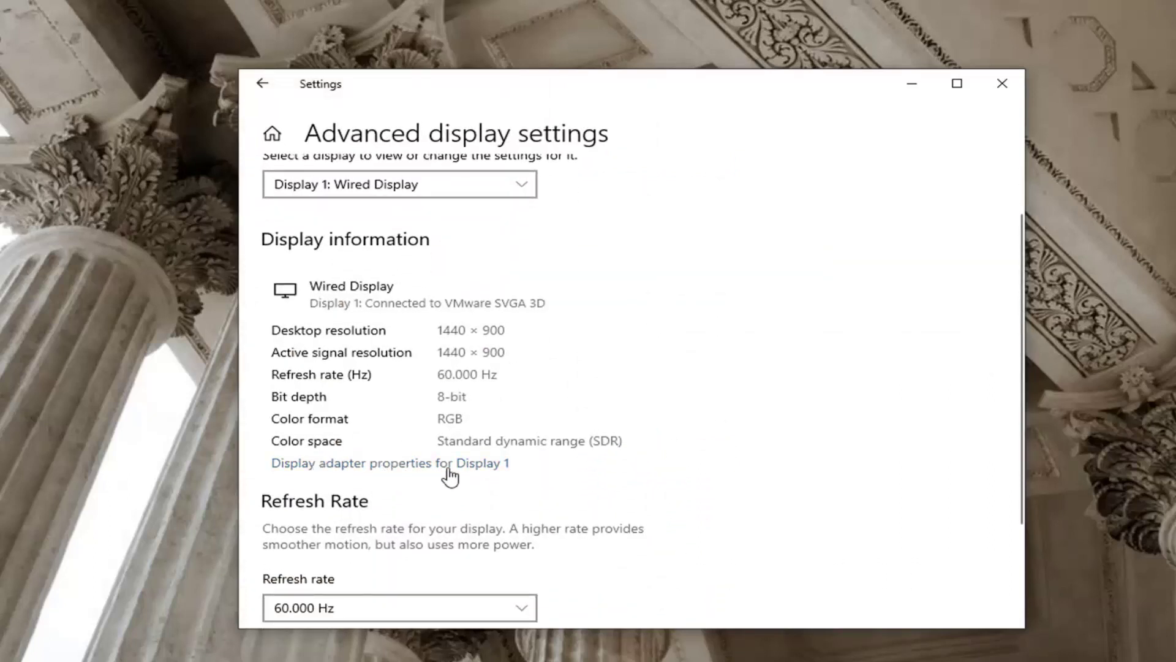
left_click(475, 464)
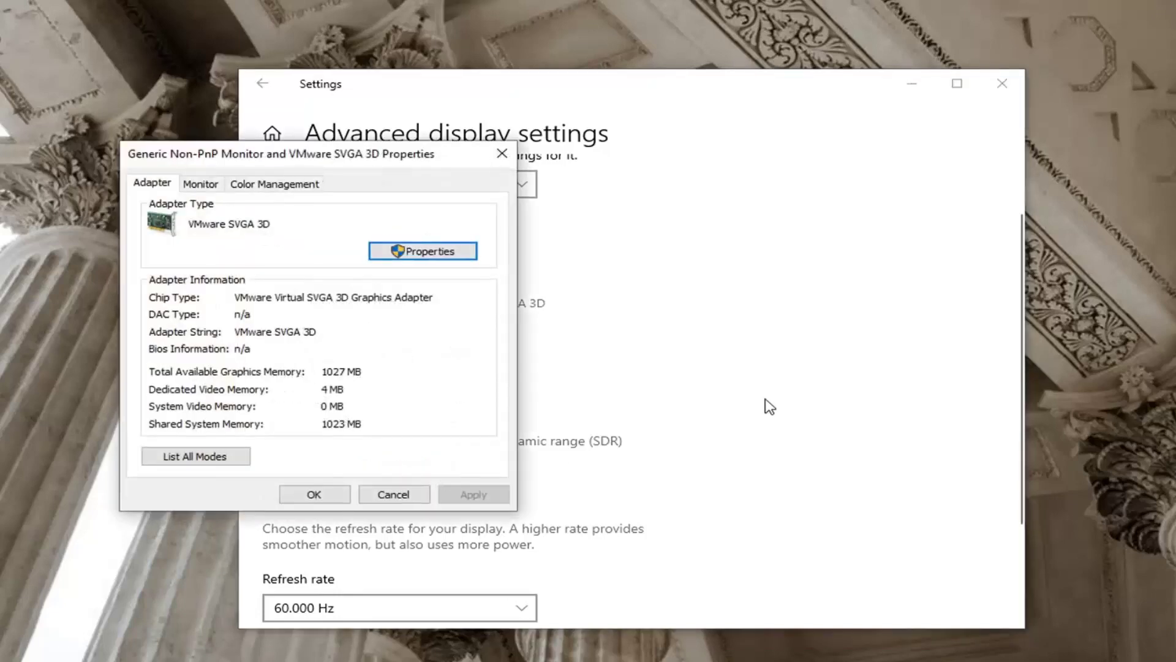
left_click_drag(649, 372, 551, 182)
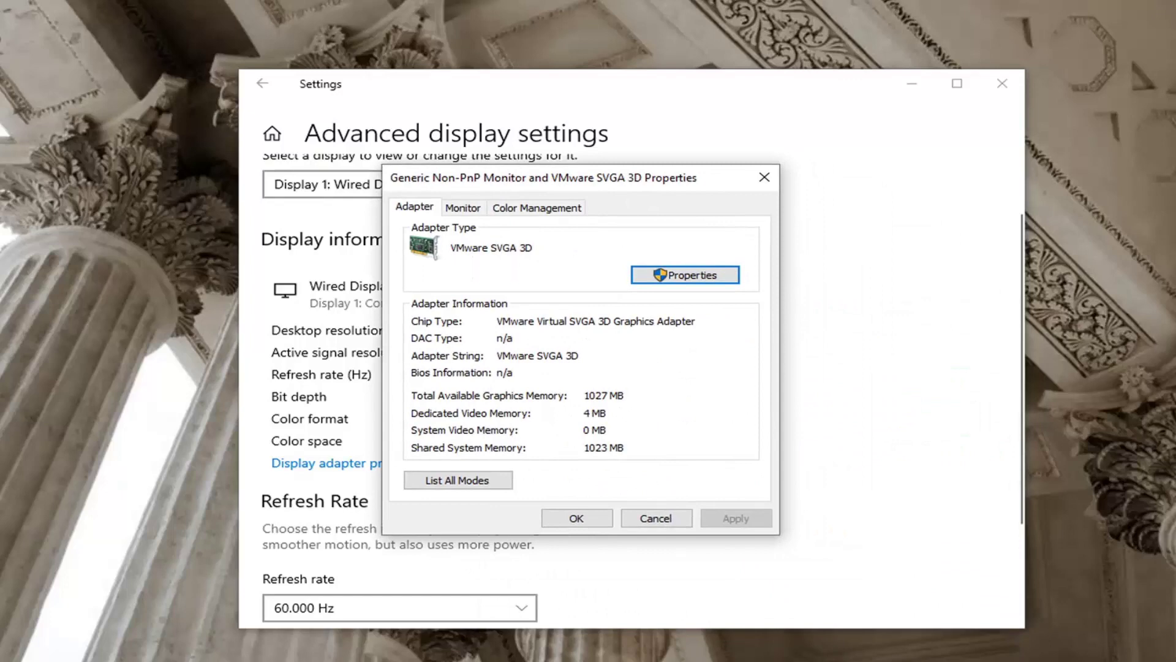
Keep the monitor refresh rate at 60 Hertz and confirm with OK
left_click(476, 212)
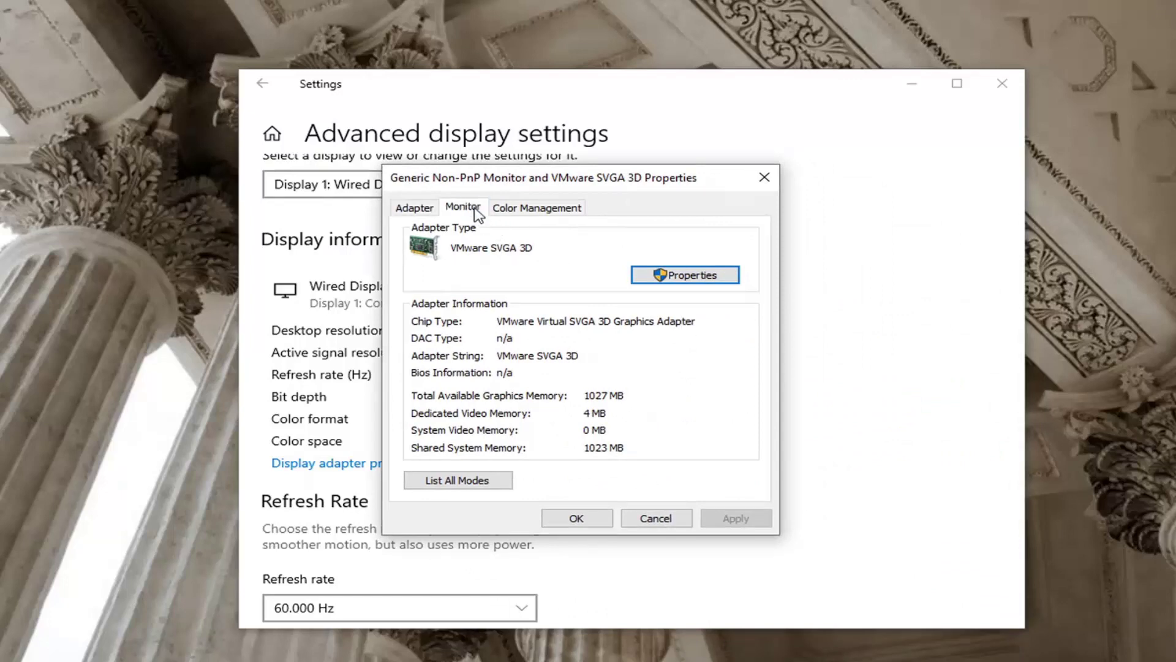
left_click(698, 353)
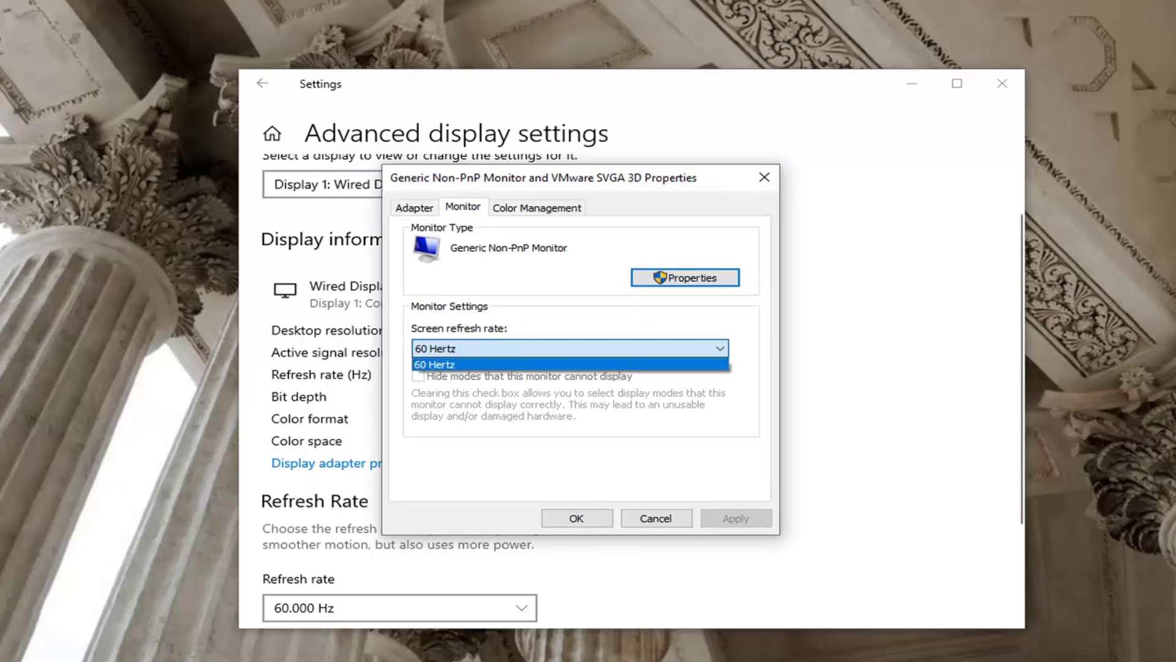
left_click(433, 364)
left_click(573, 518)
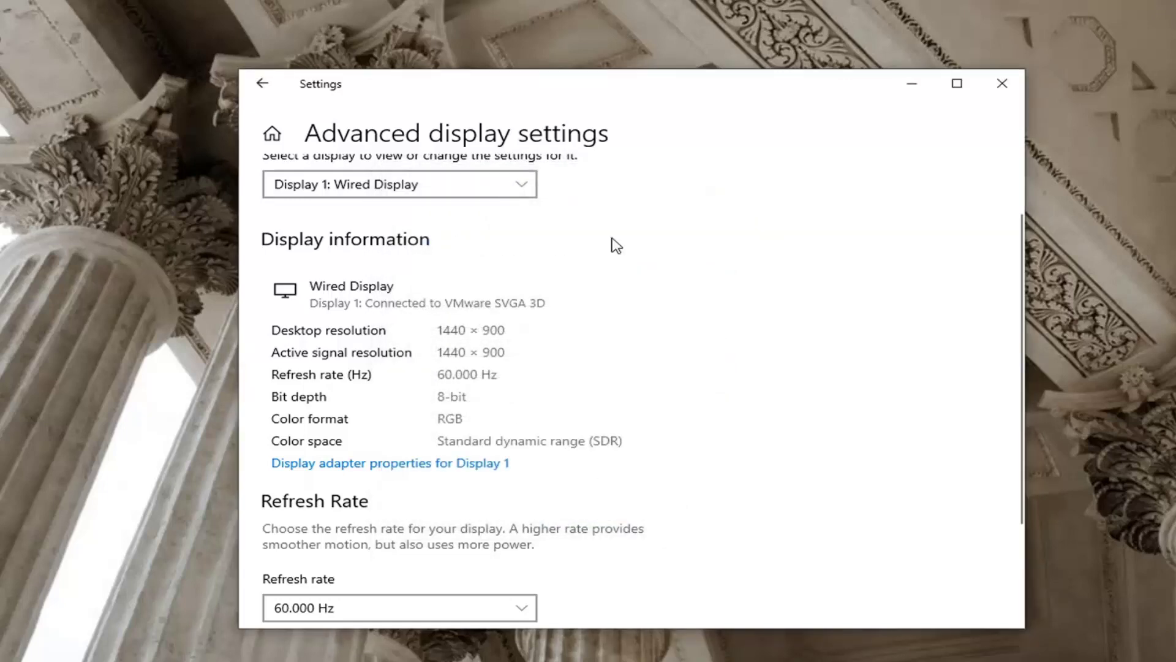